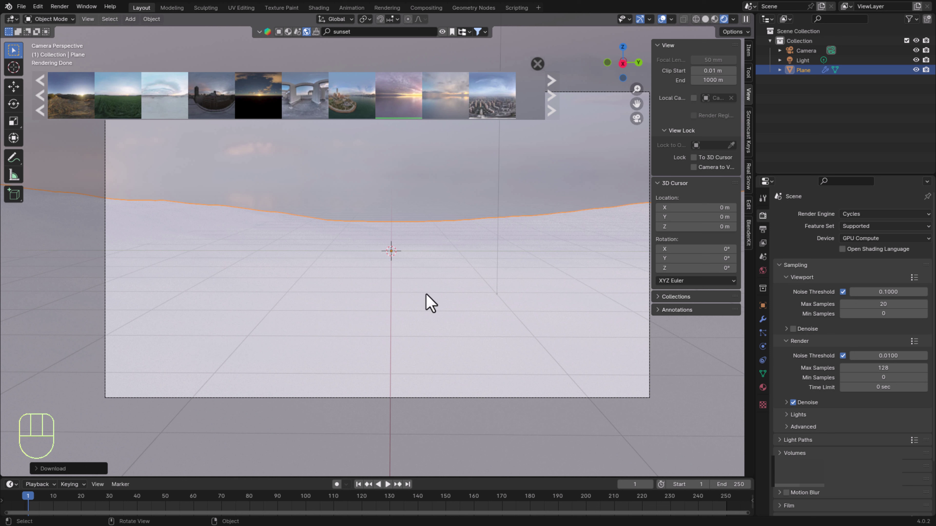
- Add a new material to the ocean plane and darken its base color to a value of about 0.022
{"action": "left_click", "coordinate": [762, 388]}
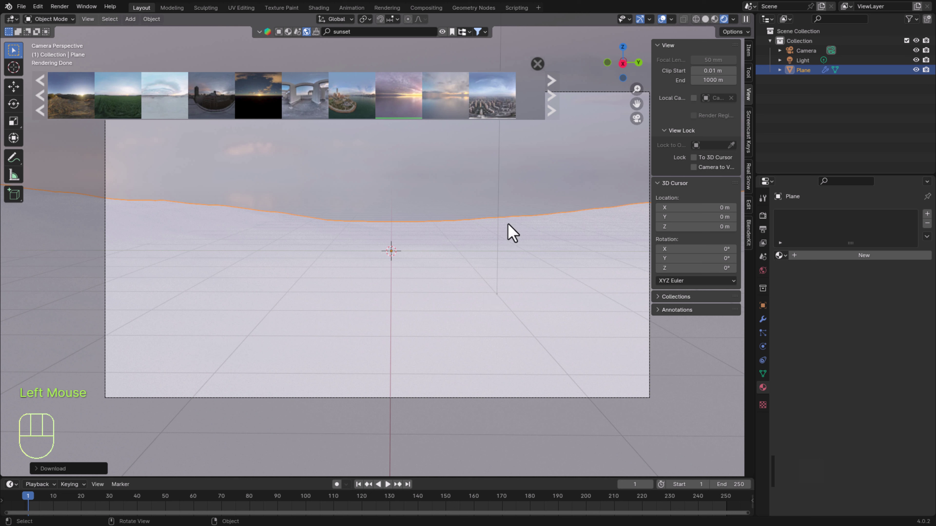
{"action": "left_click", "coordinate": [538, 64]}
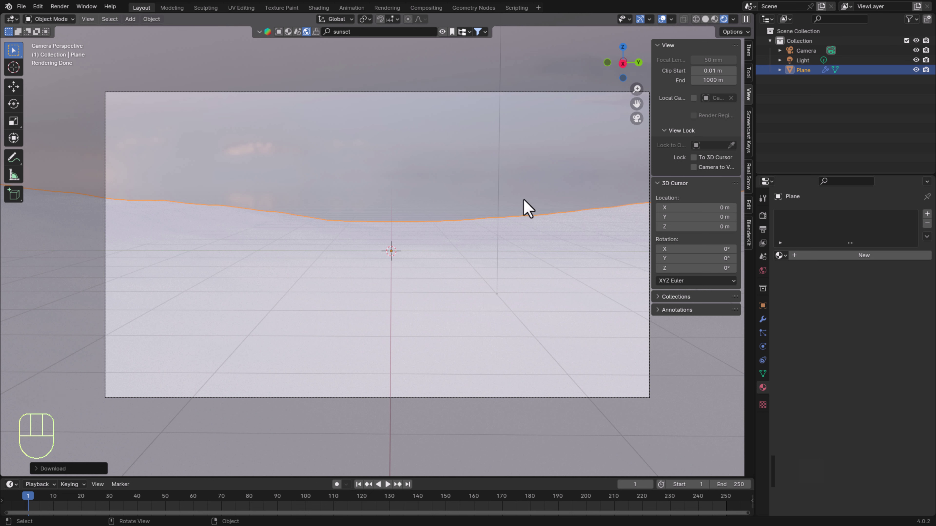
{"action": "key", "text": "n"}
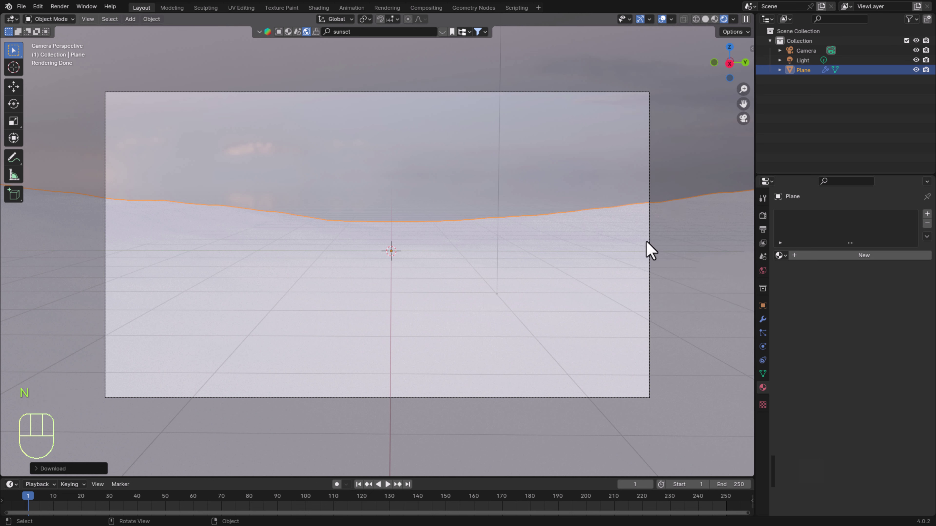
{"action": "left_click", "coordinate": [829, 255]}
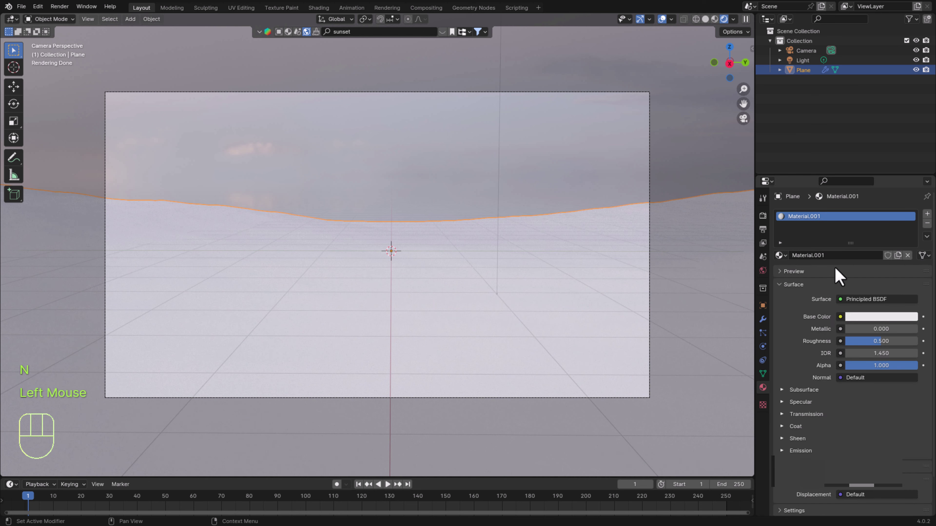
{"action": "left_click", "coordinate": [872, 317]}
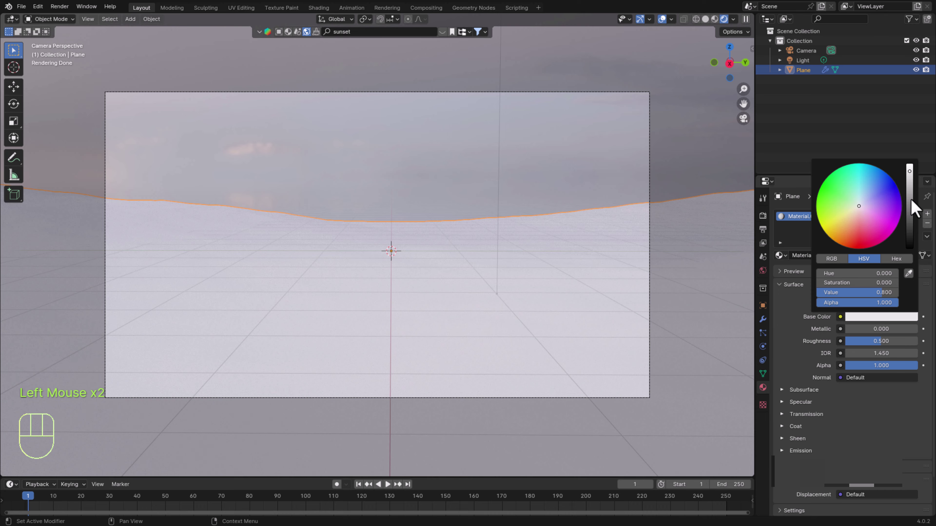
{"action": "left_click_drag", "start_coordinate": [908, 201], "coordinate": [909, 235]}
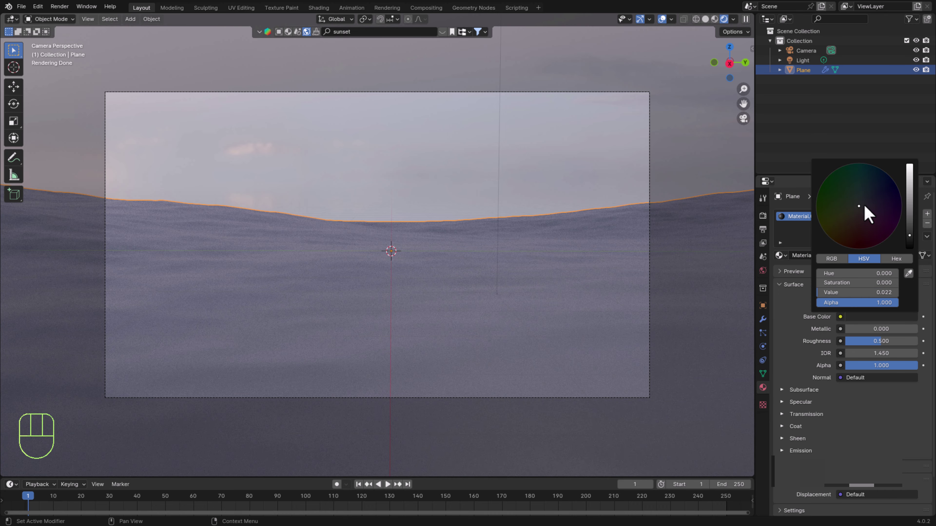
{"action": "left_click", "coordinate": [863, 206]}
{"action": "left_click", "coordinate": [863, 206]}
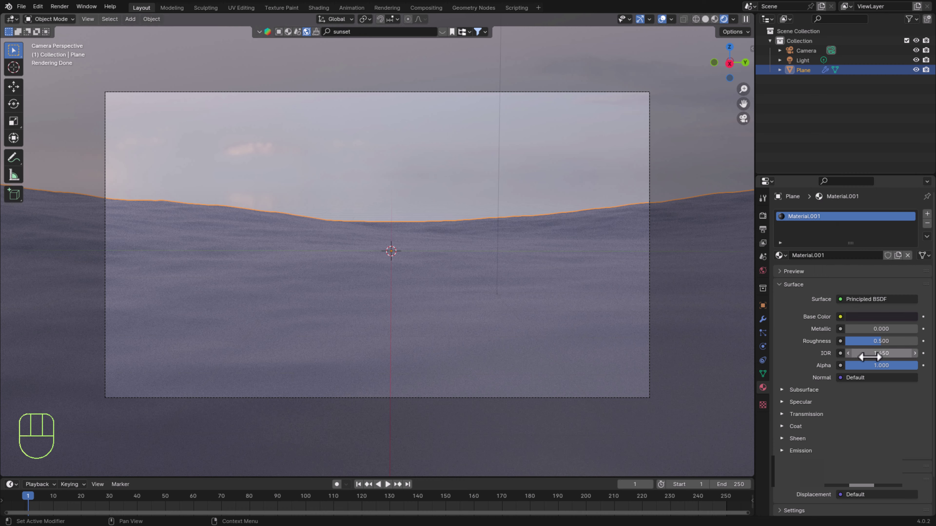
- Set the ocean material's roughness to 0.000 and its transmission weight to 1.000
{"action": "left_click_drag", "start_coordinate": [879, 341], "coordinate": [845, 341]}
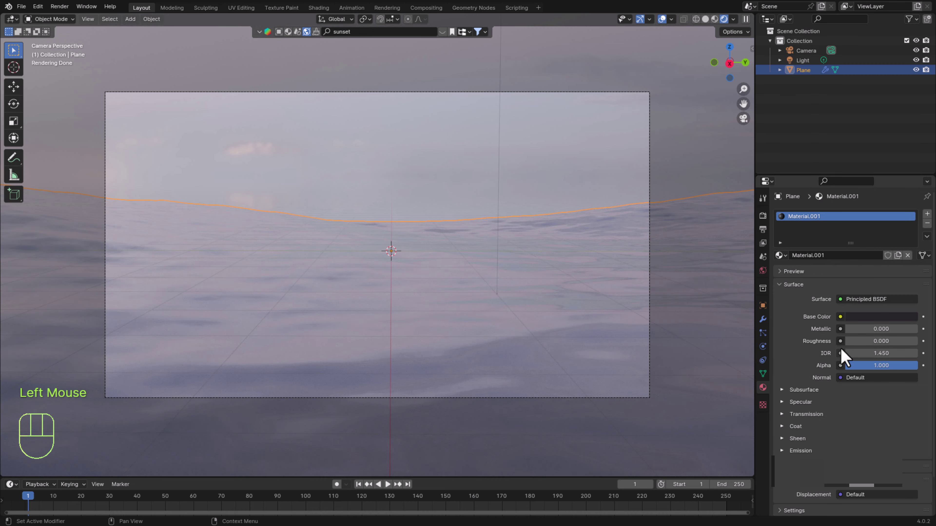
{"action": "left_click", "coordinate": [781, 414]}
{"action": "scroll", "coordinate": [820, 422], "scroll_direction": "down", "scroll_amount": 1}
{"action": "left_click_drag", "start_coordinate": [854, 407], "coordinate": [917, 407]}
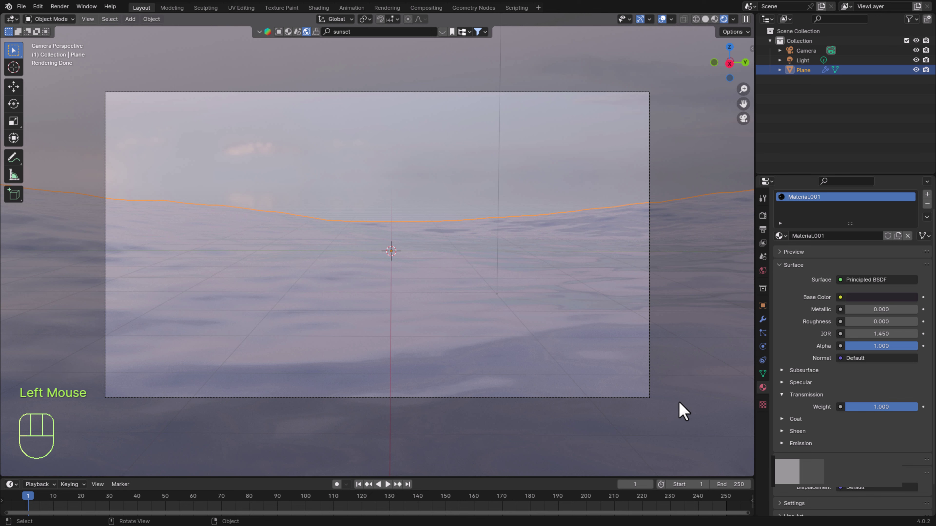
{"action": "left_click", "coordinate": [604, 365]}
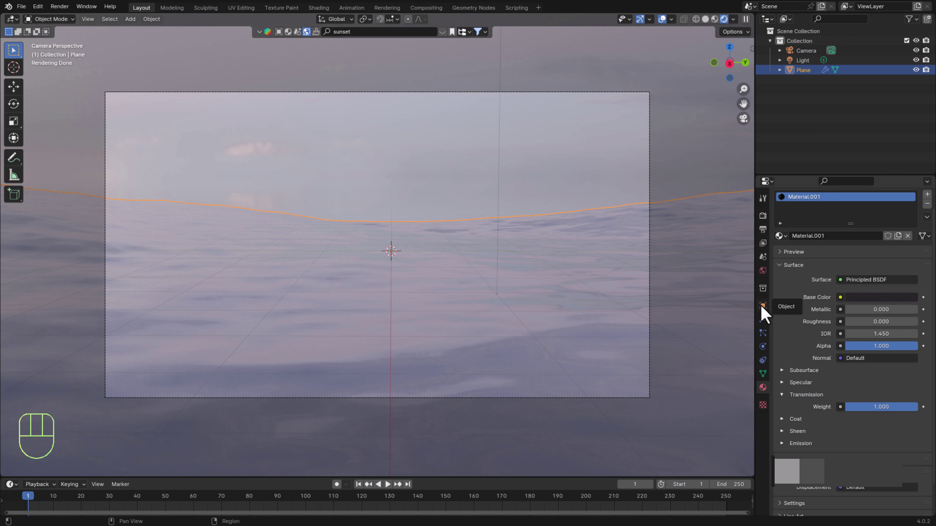
- Lower the world background strength to 0.600
{"action": "left_click", "coordinate": [762, 270]}
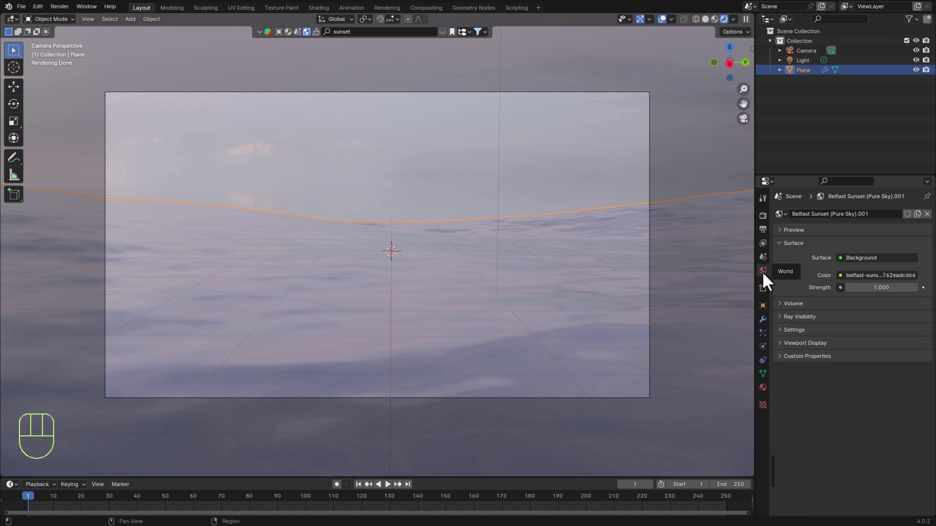
{"action": "left_click", "coordinate": [840, 275]}
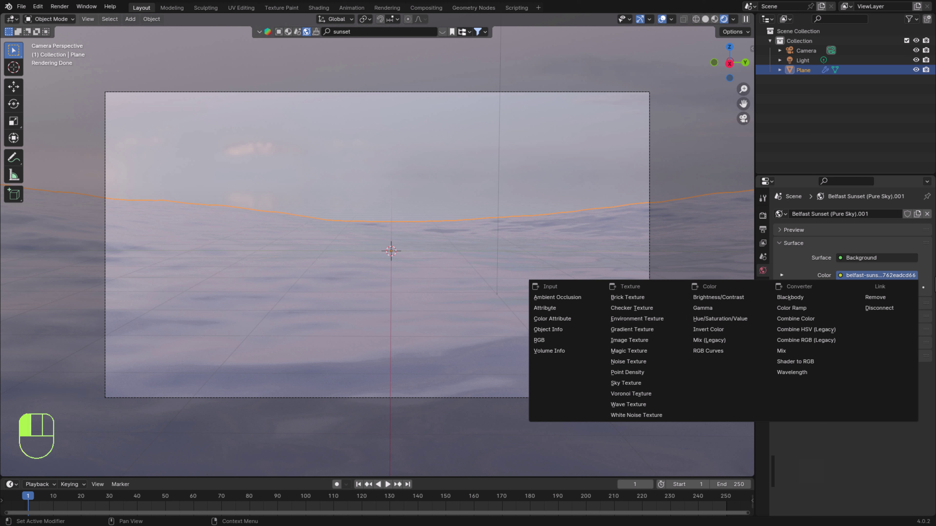
{"action": "left_click", "coordinate": [933, 287]}
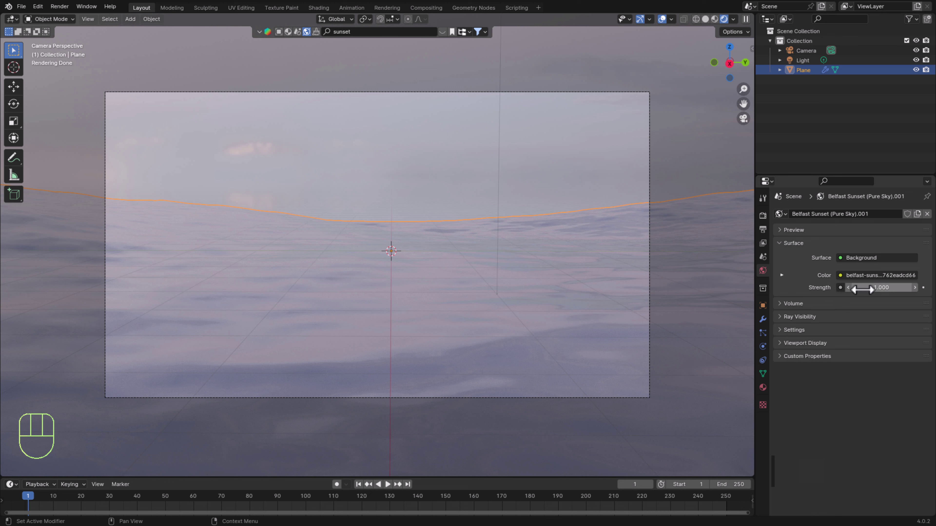
{"action": "left_click", "coordinate": [850, 287]}
{"action": "left_click", "coordinate": [849, 287]}
{"action": "left_click", "coordinate": [849, 286]}
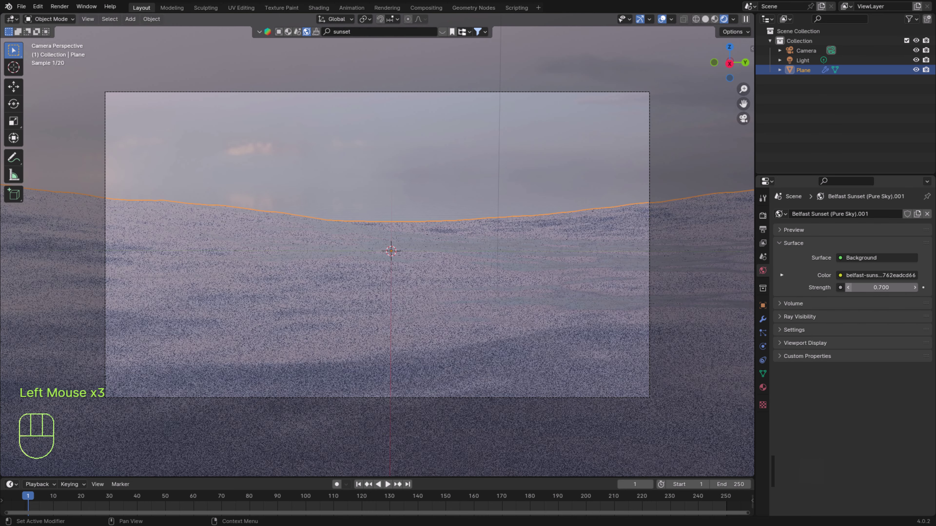
{"action": "left_click", "coordinate": [849, 287]}
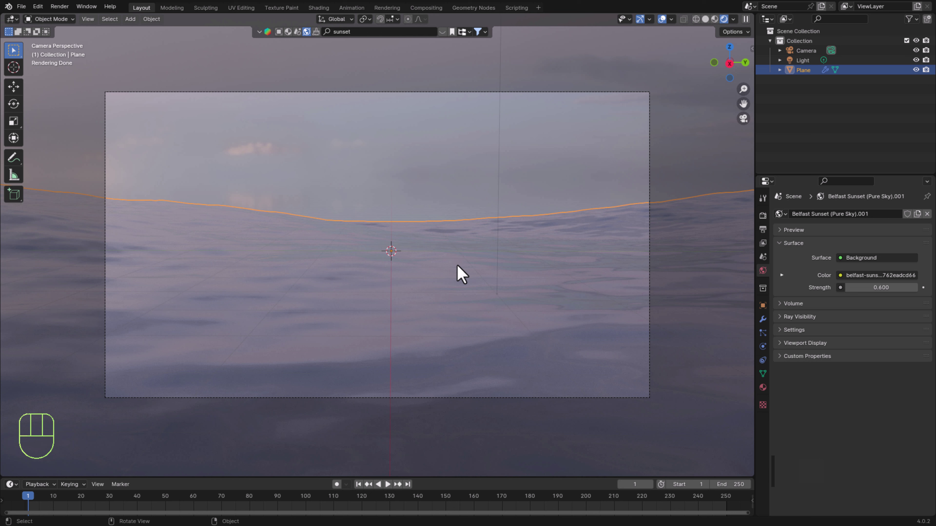
- Lock the camera to the view, reframe it to show more water below the horizon, and unlock it
{"action": "left_click", "coordinate": [649, 203]}
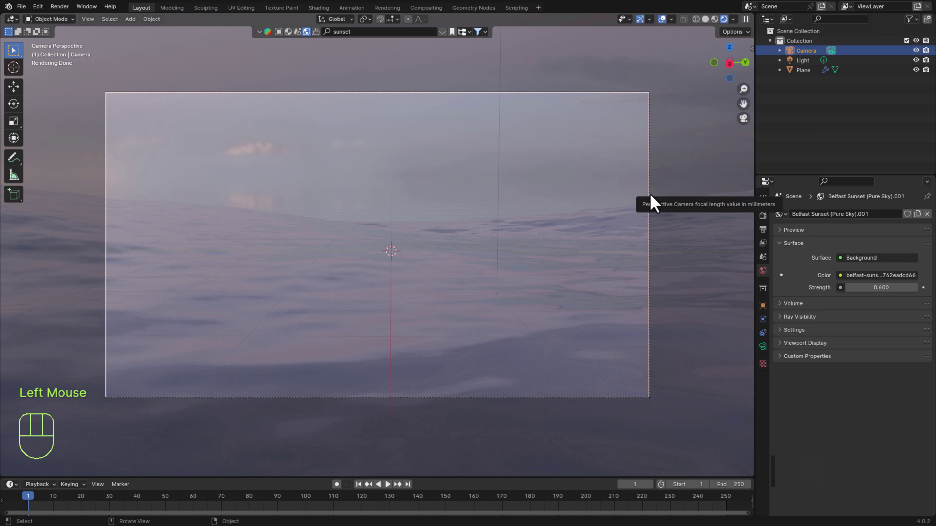
{"action": "key", "text": "n"}
{"action": "left_click", "coordinate": [694, 166]}
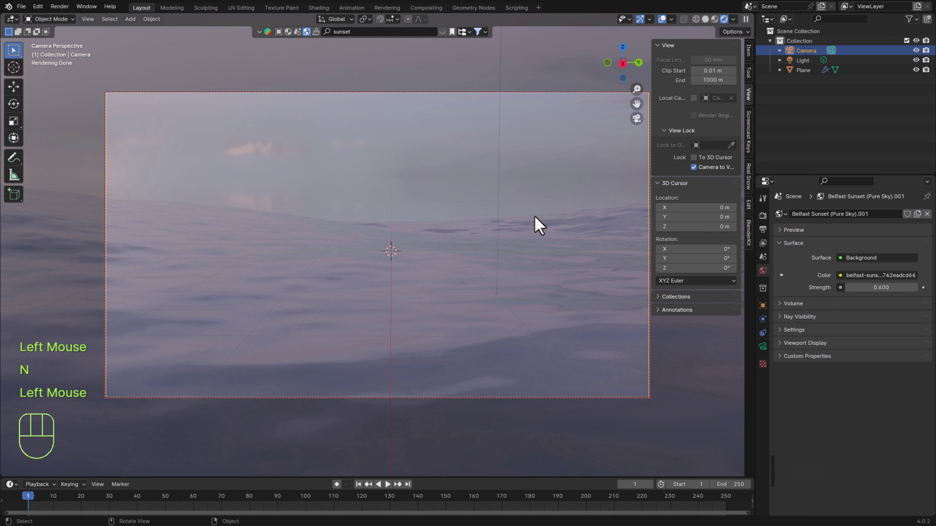
{"action": "middle_click_drag", "start_coordinate": [458, 233], "coordinate": [461, 266], "text": "shift"}
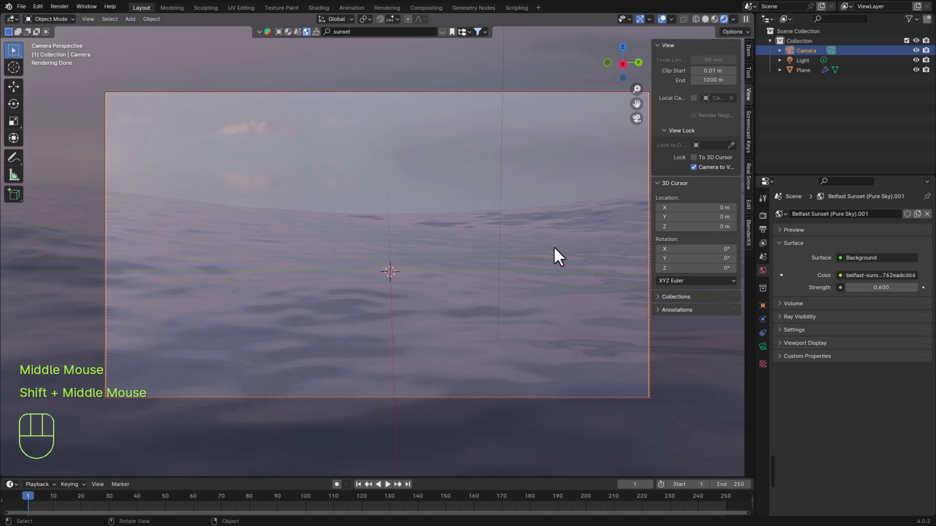
{"action": "left_click", "coordinate": [693, 168]}
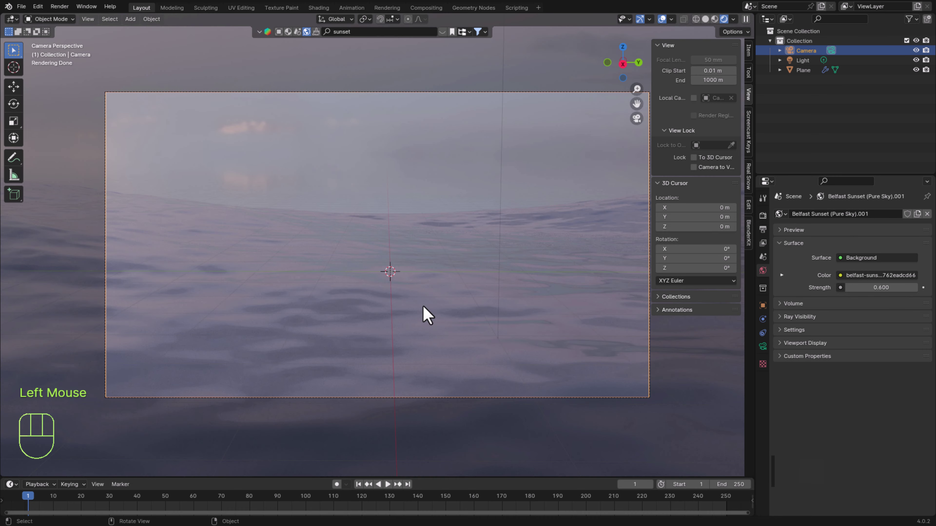
- Add a sun light and raise it about 2.44 m along the global Z axis
{"action": "key", "text": "shift+a"}
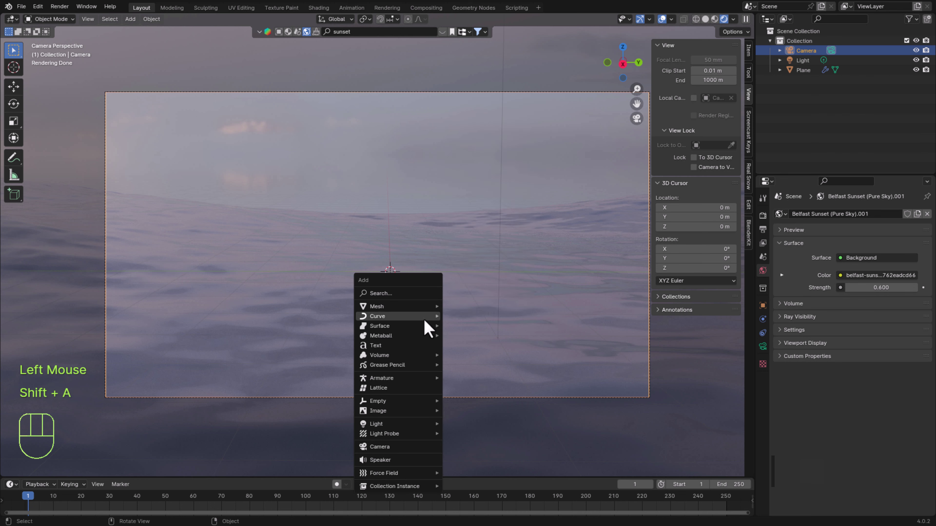
{"action": "mouse_move", "coordinate": [428, 425]}
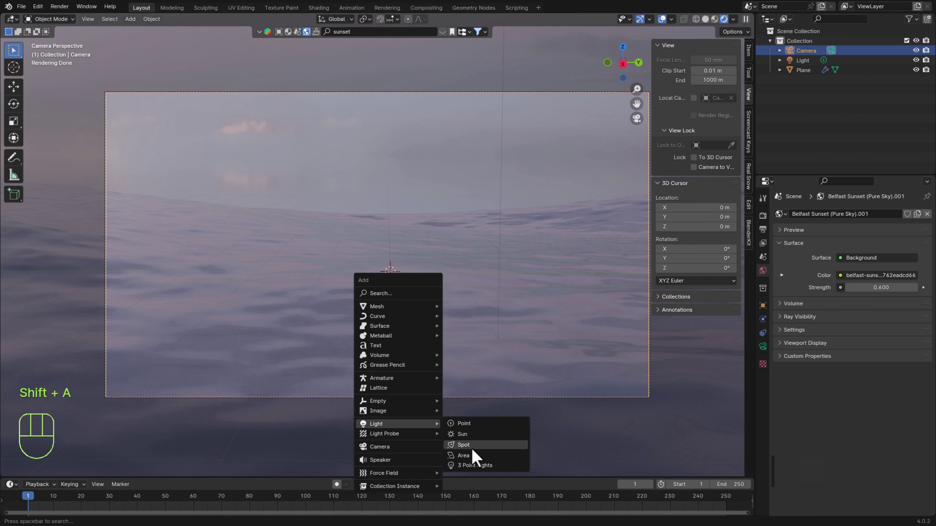
{"action": "left_click", "coordinate": [475, 435]}
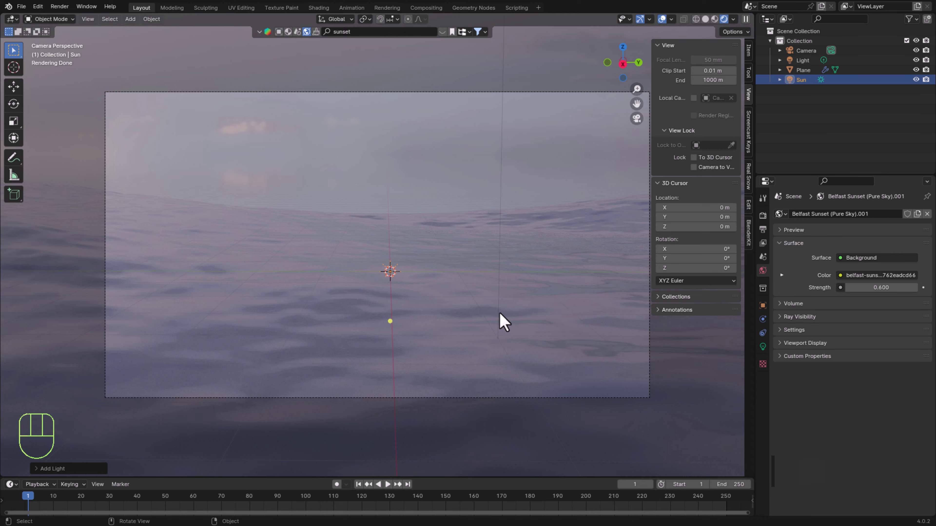
{"action": "key", "text": "g"}
{"action": "key", "text": "z"}
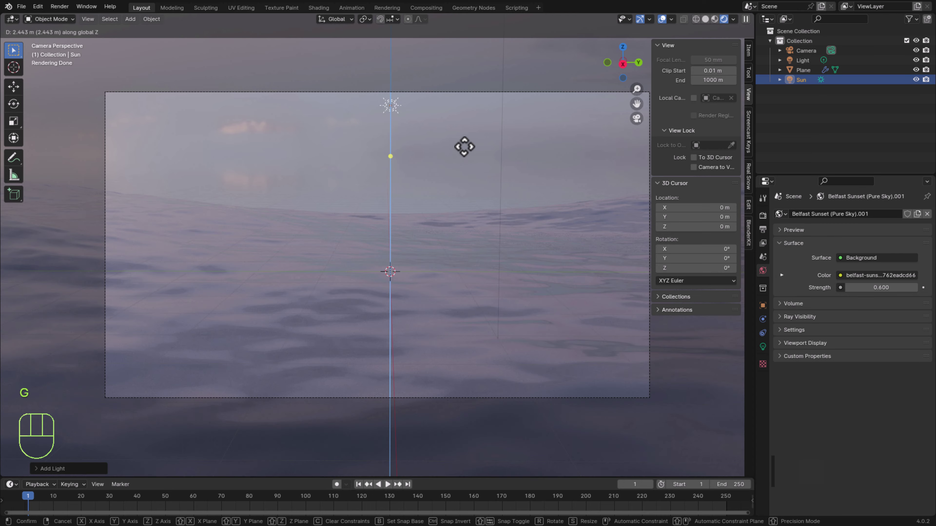
{"action": "left_click", "coordinate": [465, 148]}
- Move the sun along the Y axis to the camera frame's right edge and tilt its beam toward the center
{"action": "key", "text": "g"}
{"action": "key", "text": "y"}
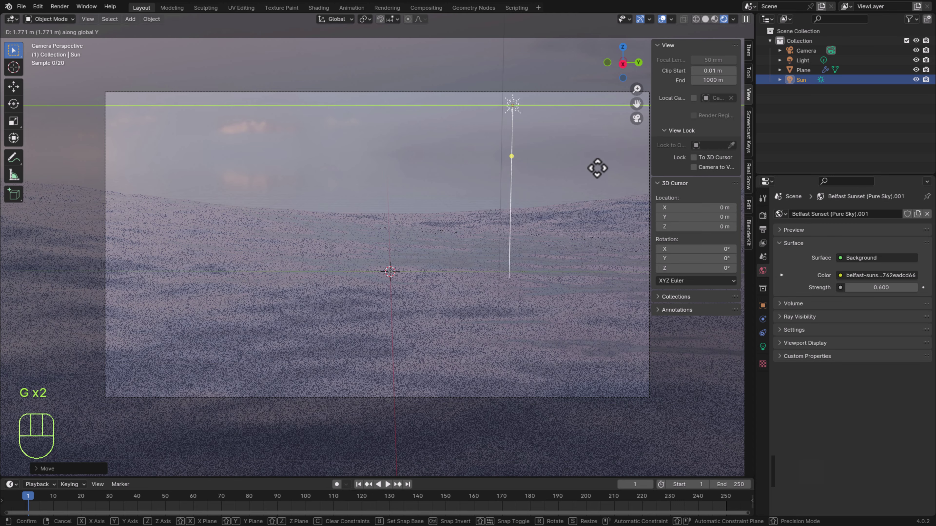
{"action": "left_click", "coordinate": [656, 181]}
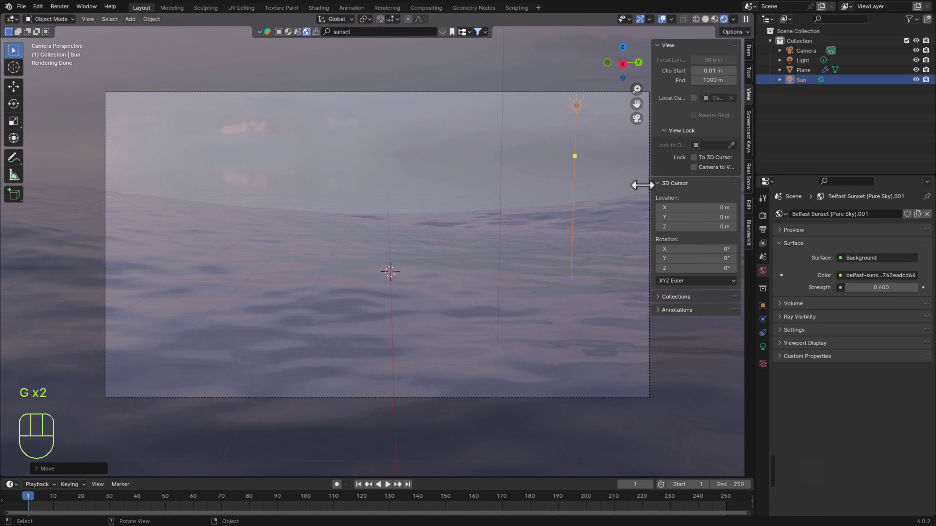
{"action": "left_click_drag", "start_coordinate": [575, 159], "coordinate": [522, 162]}
- Set the sun light's color to a warm yellow with hue 0.110 and saturation 0.728
{"action": "left_click", "coordinate": [763, 346]}
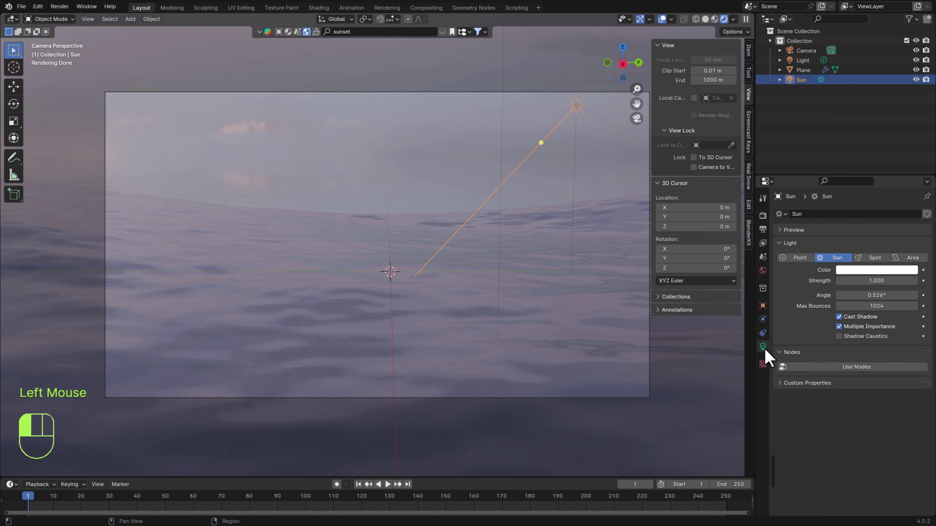
{"action": "left_click", "coordinate": [870, 272]}
{"action": "left_click", "coordinate": [846, 176]}
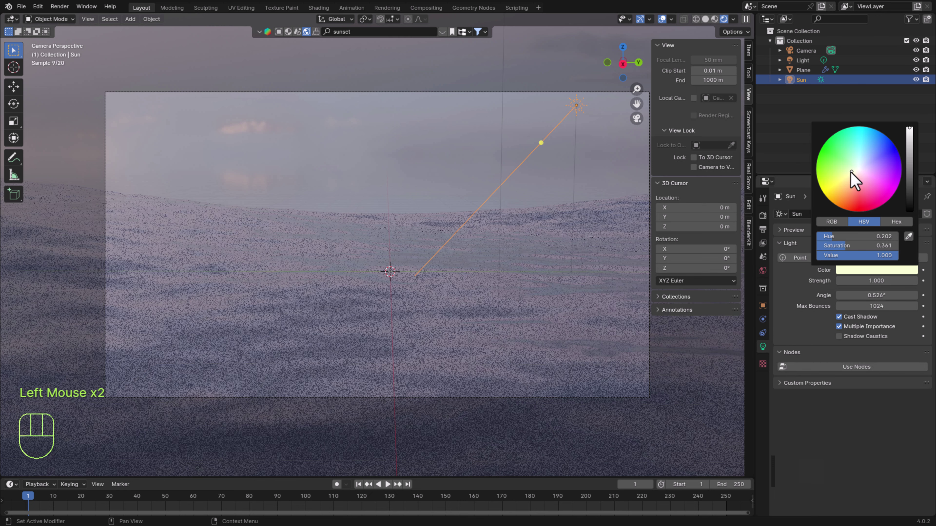
{"action": "left_click", "coordinate": [845, 184]}
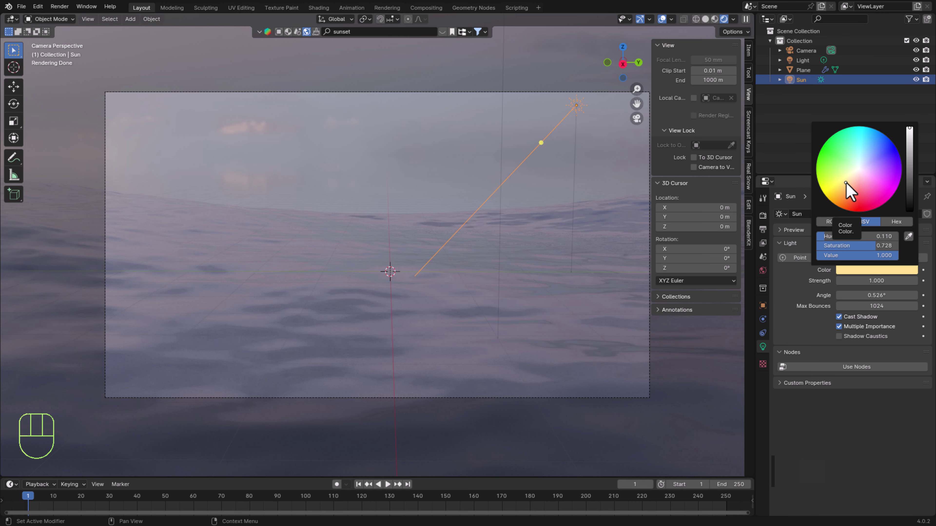
- Re-aim the sun's beam toward the camera so that its light reflects off the water in the camera view
{"action": "middle_click_drag", "start_coordinate": [541, 147], "coordinate": [516, 168]}
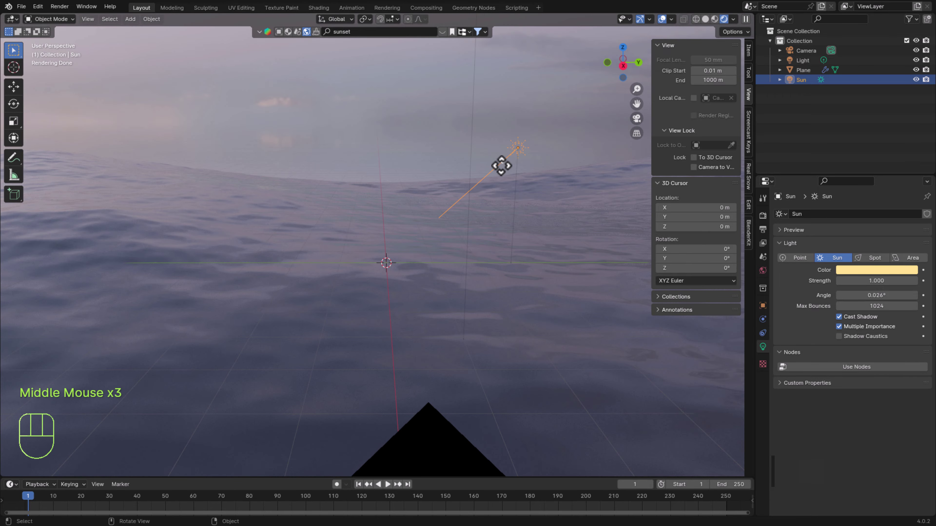
{"action": "left_click", "coordinate": [502, 166]}
{"action": "left_click_drag", "start_coordinate": [503, 166], "coordinate": [514, 178]}
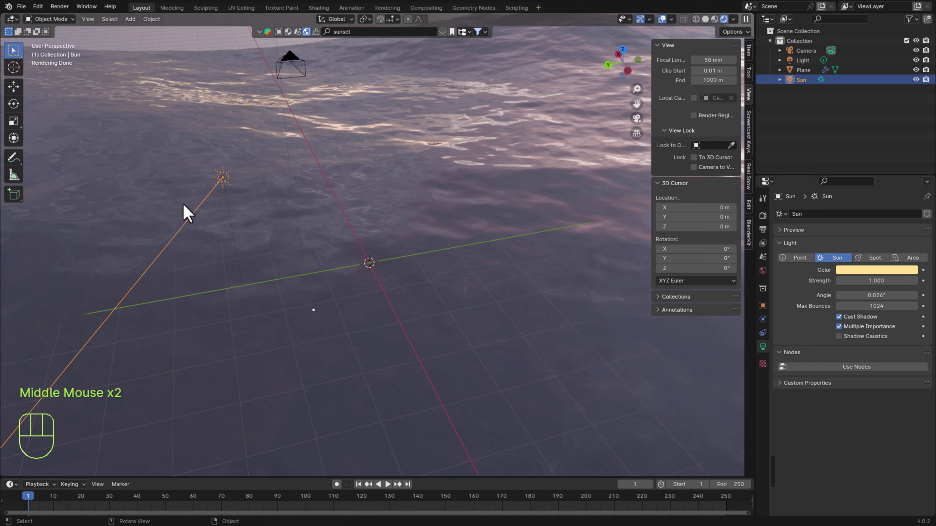
{"action": "left_click_drag", "start_coordinate": [194, 218], "coordinate": [290, 115]}
{"action": "middle_click_drag", "start_coordinate": [290, 115], "coordinate": [225, 223]}
{"action": "key", "text": "KP_0"}
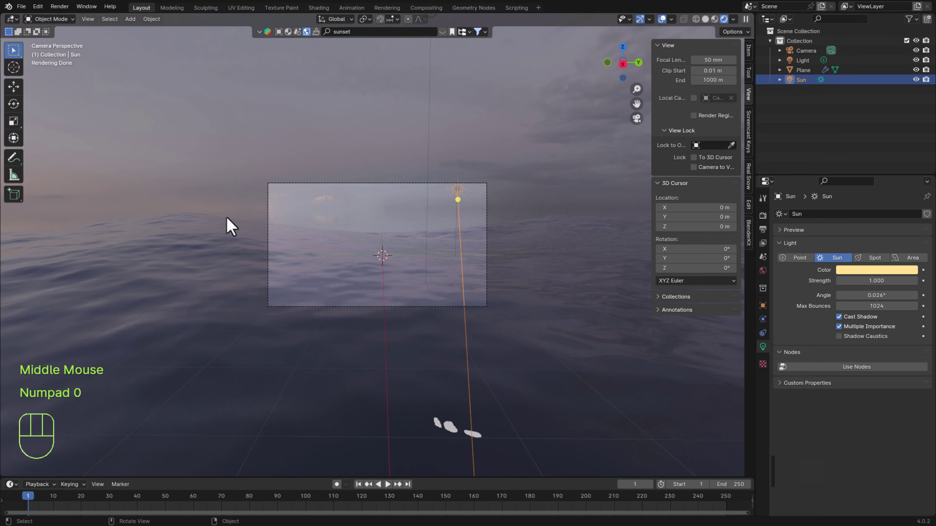
{"action": "scroll", "coordinate": [481, 283], "scroll_direction": "up", "scroll_amount": 2}
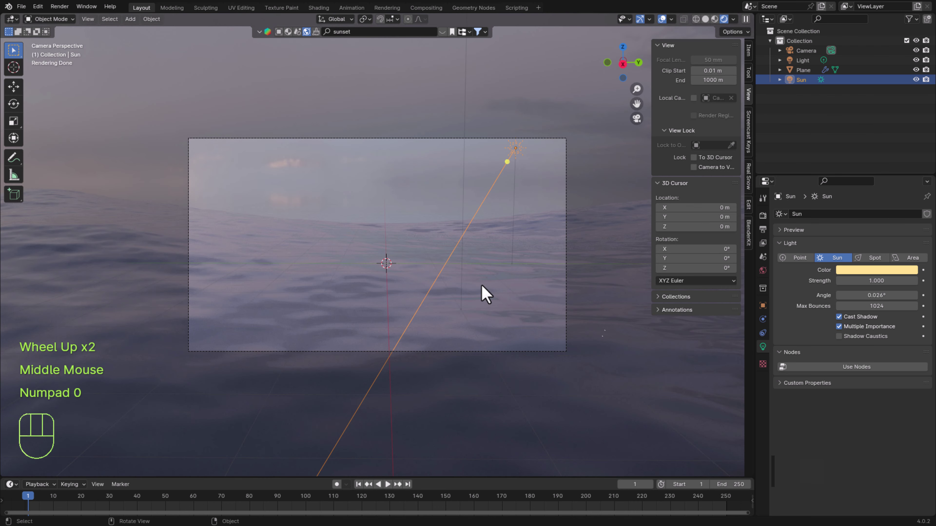
{"action": "left_click", "coordinate": [505, 165]}
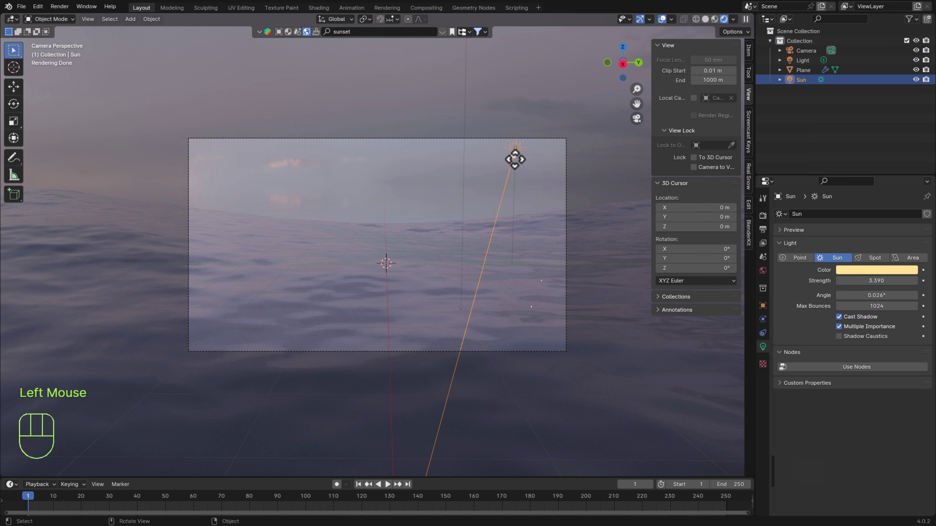
{"action": "left_click_drag", "start_coordinate": [514, 159], "coordinate": [453, 195]}
- Set the sun's angle to 12.4° and move the light to just above the camera frame's upper right
{"action": "left_click_drag", "start_coordinate": [854, 295], "coordinate": [883, 296]}
{"action": "key", "text": "g"}
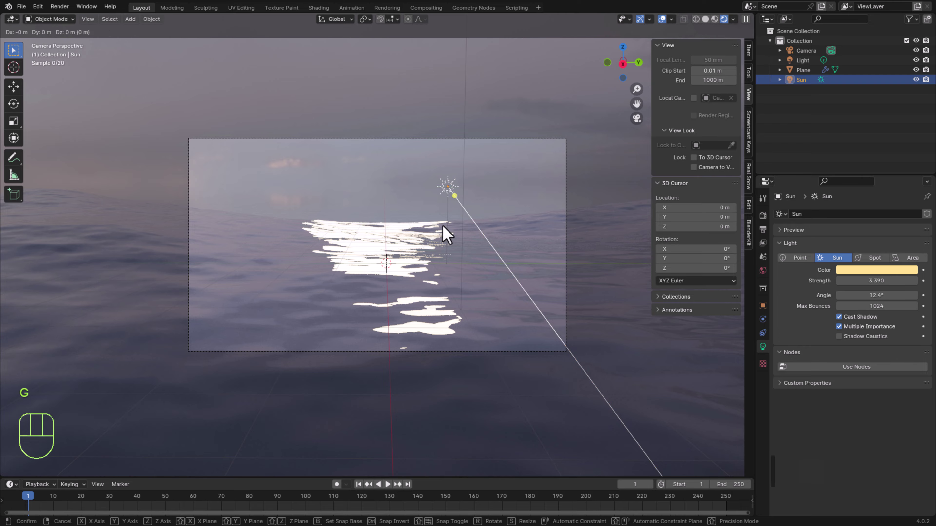
{"action": "left_click", "coordinate": [528, 194]}
{"action": "key", "text": "g"}
{"action": "left_click", "coordinate": [551, 124]}
{"action": "key", "text": "g"}
{"action": "left_click", "coordinate": [505, 125]}
- Give the sun a more orange color, strength 0.130 and angle 9.63°, and rotate its beam
{"action": "left_click", "coordinate": [876, 270]}
{"action": "mouse_move", "coordinate": [876, 281]}
{"action": "left_mouse_down"}
{"action": "mouse_move", "coordinate": [862, 281]}
{"action": "mouse_move", "coordinate": [871, 295]}
{"action": "left_mouse_up"}
{"action": "left_click", "coordinate": [846, 193]}
{"action": "key", "text": "r"}
{"action": "left_click", "coordinate": [493, 326]}
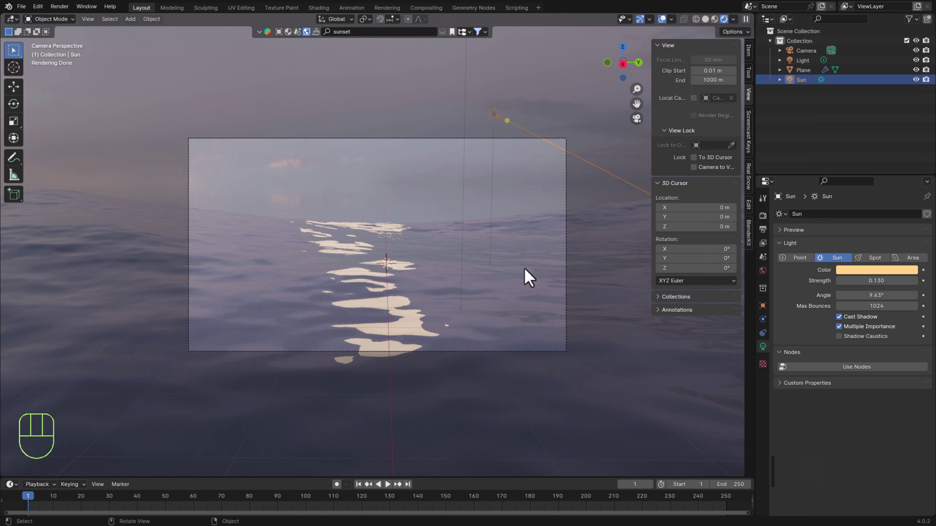
- Save the scene as untitled.blend in the sea folder and undo the last selection of the ocean plane
{"action": "left_click", "coordinate": [532, 305]}
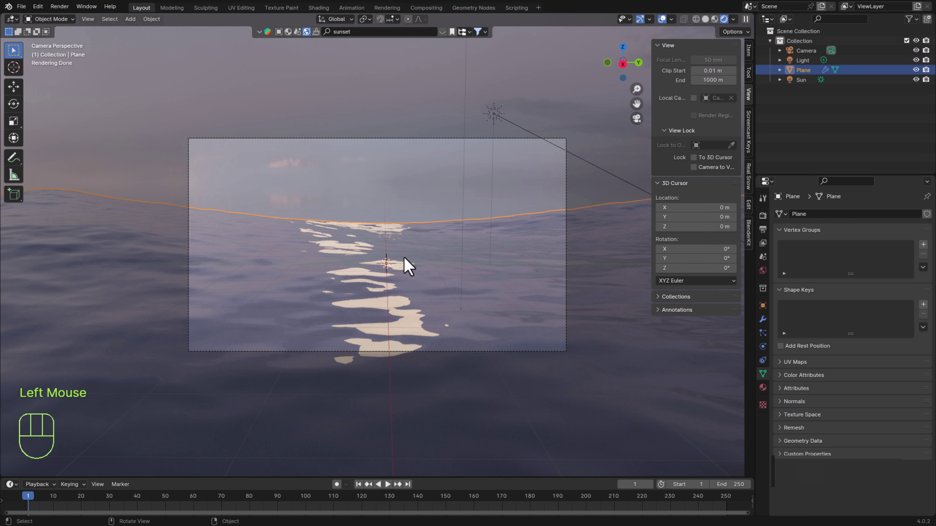
{"action": "key", "text": "ctrl+s"}
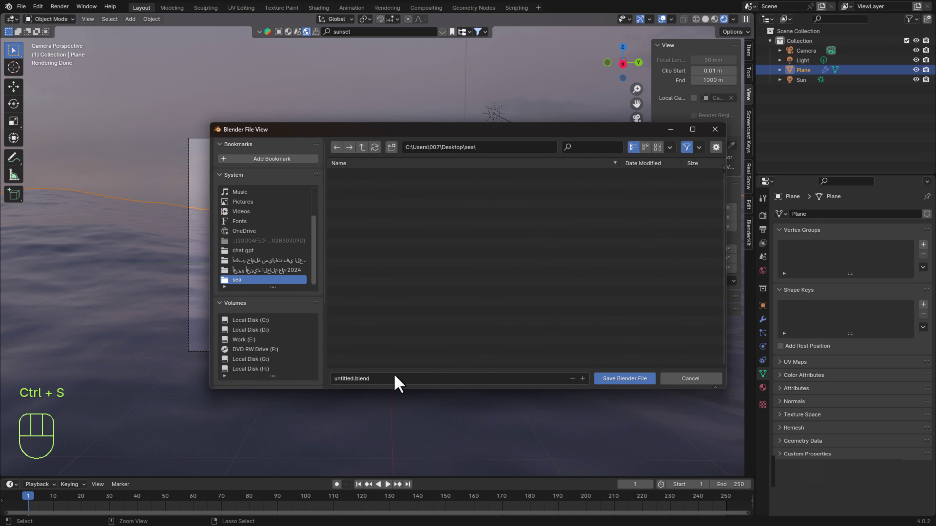
{"action": "left_click", "coordinate": [602, 381]}
{"action": "key", "text": "ctrl+z"}
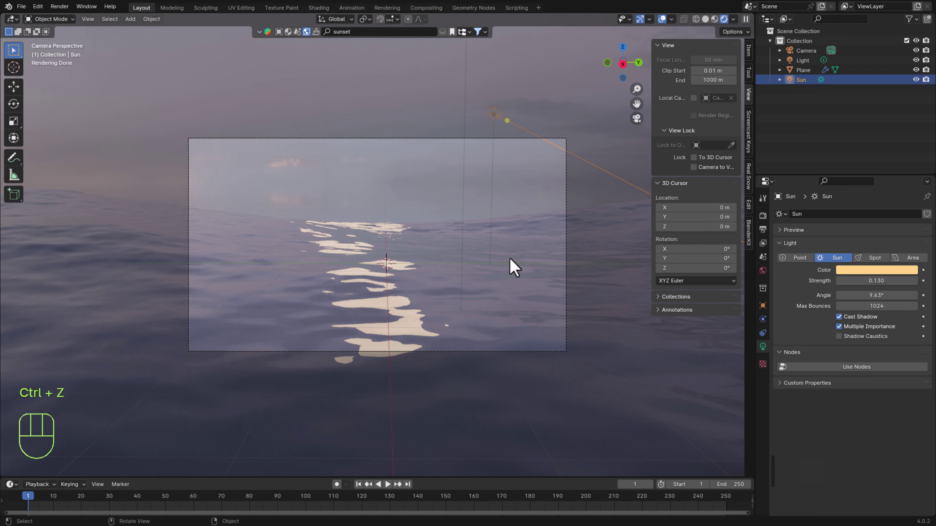
- Set the world background strength to 0.700 and save the file
{"action": "left_click", "coordinate": [764, 272]}
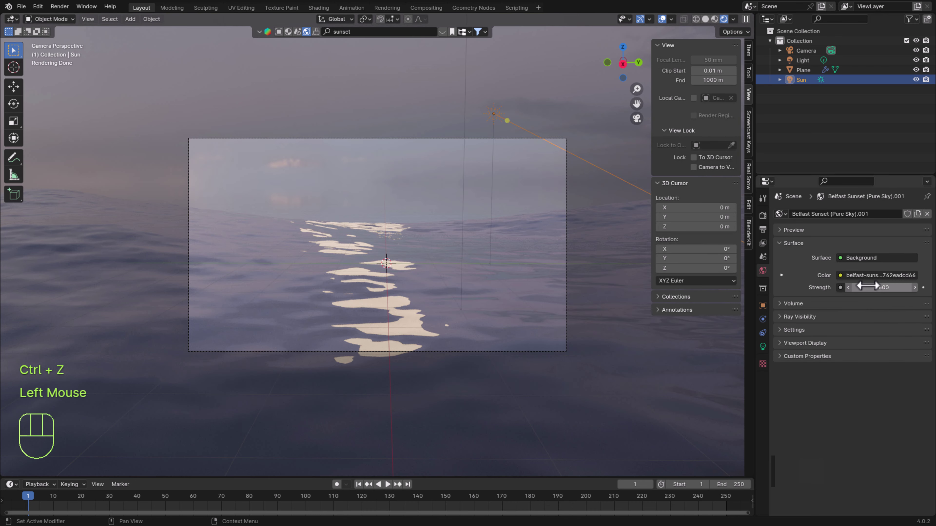
{"action": "left_click_drag", "start_coordinate": [870, 287], "coordinate": [898, 287]}
{"action": "left_click", "coordinate": [915, 288]}
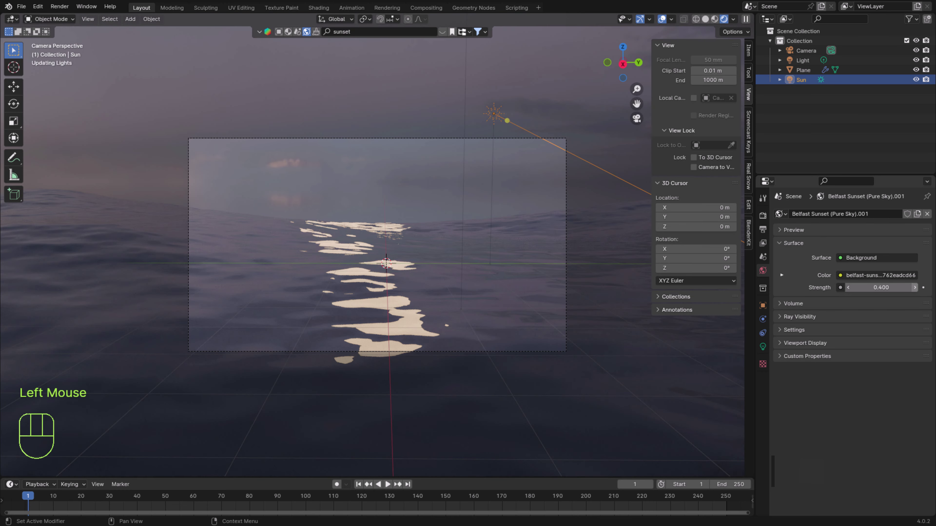
{"action": "left_click", "coordinate": [915, 288]}
{"action": "left_click", "coordinate": [915, 287]}
{"action": "left_click", "coordinate": [915, 288]}
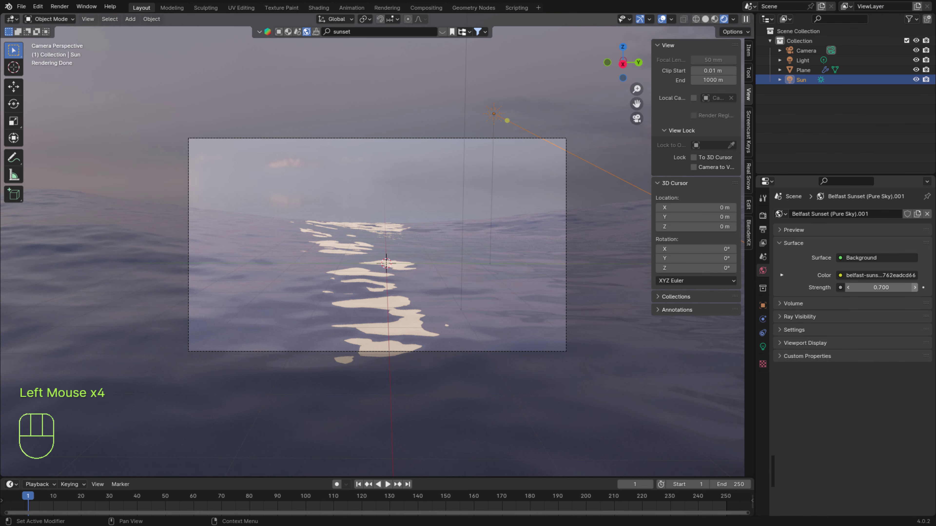
{"action": "key", "text": "ctrl+s"}
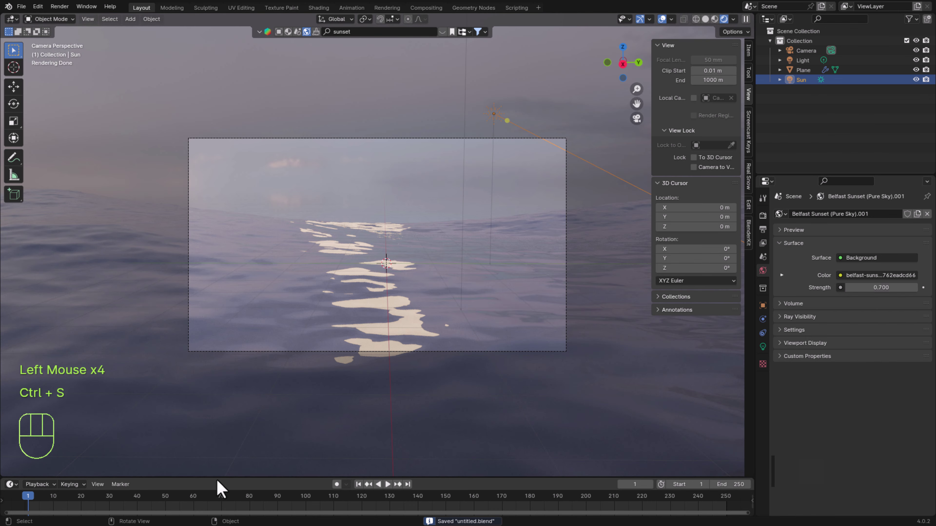
- Enlarge the timeline and keyframe the ocean plane's modifier Time, Size, wave Choppiness and wave Scale at frame 1
{"action": "left_click_drag", "start_coordinate": [243, 477], "coordinate": [237, 448]}
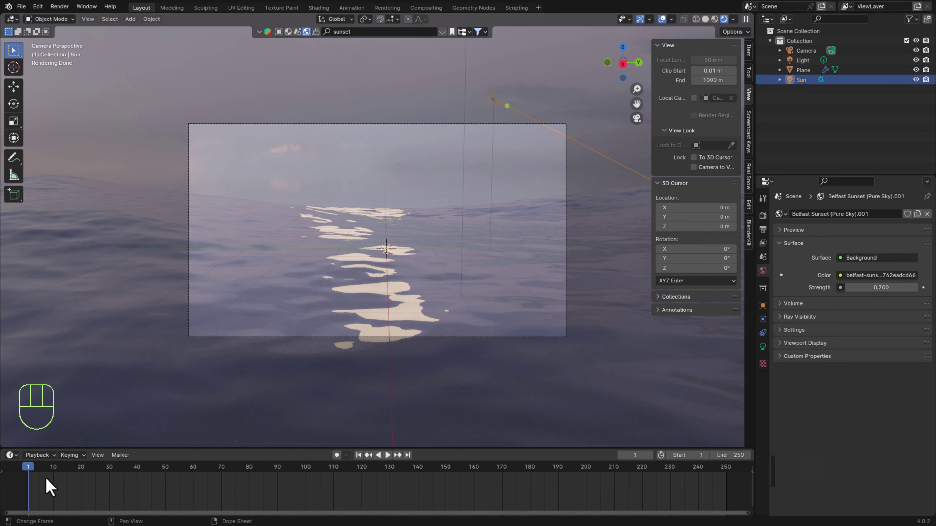
{"action": "left_click", "coordinate": [277, 295]}
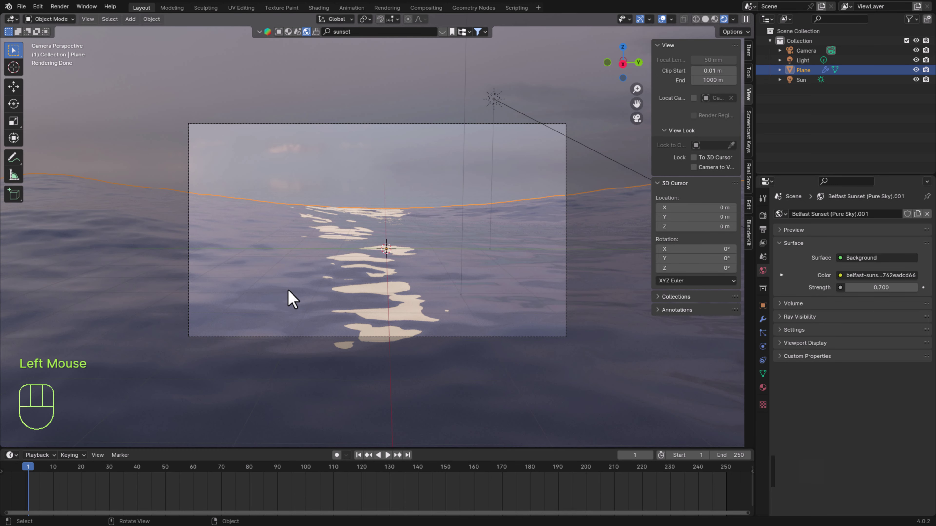
{"action": "left_click", "coordinate": [762, 320]}
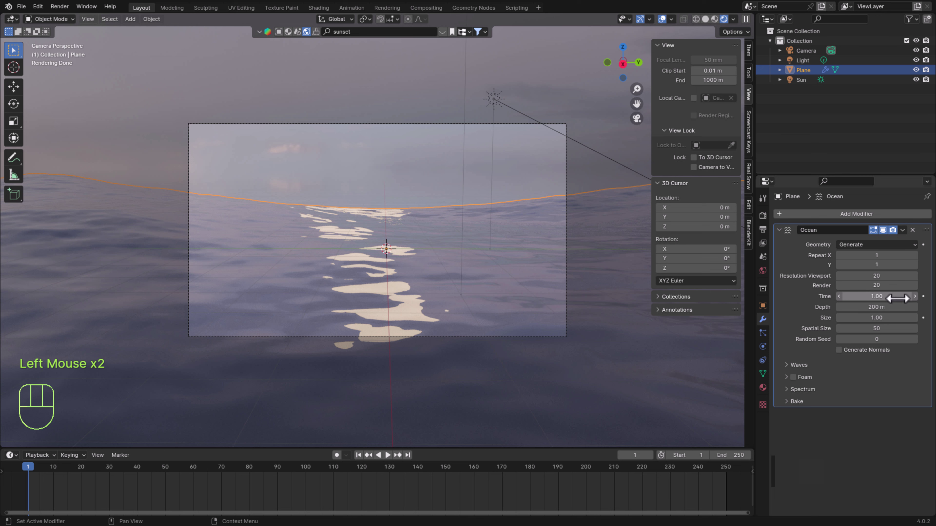
{"action": "left_click", "coordinate": [923, 297]}
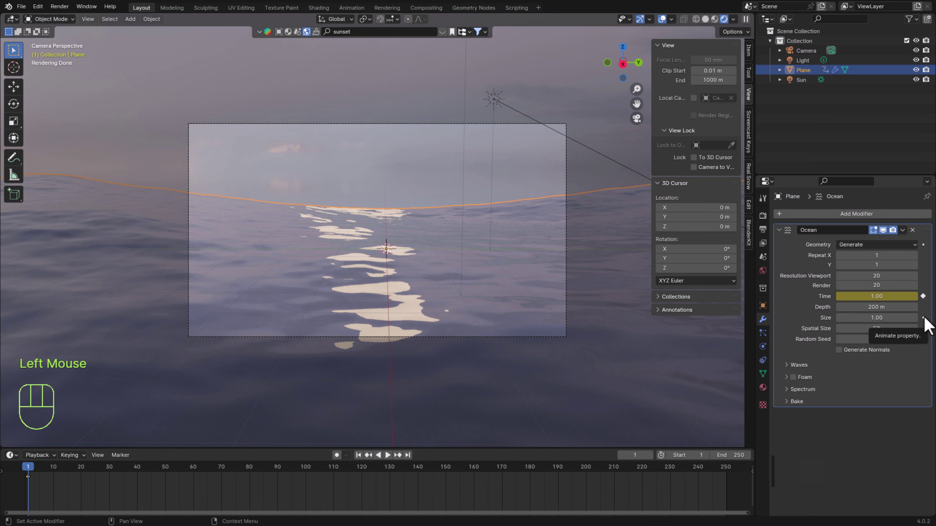
{"action": "left_click", "coordinate": [923, 318]}
{"action": "left_click", "coordinate": [786, 365]}
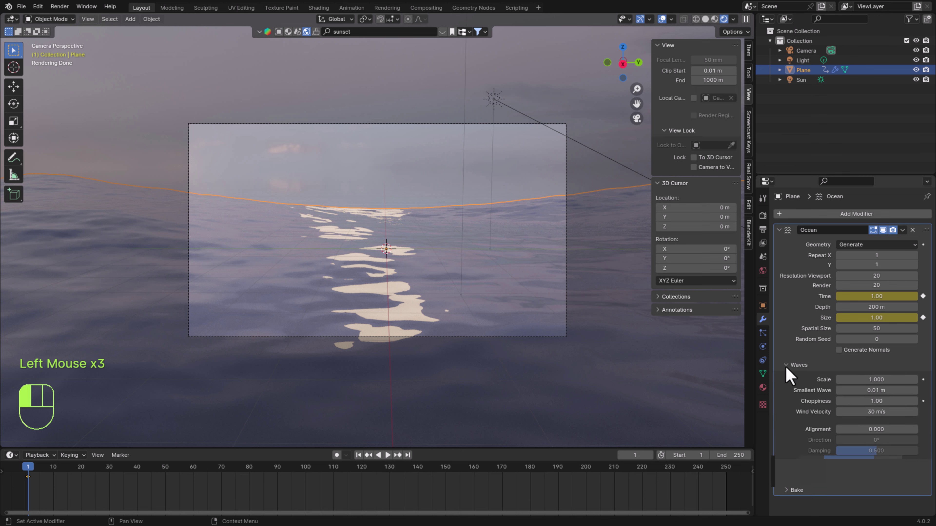
{"action": "left_click", "coordinate": [923, 401]}
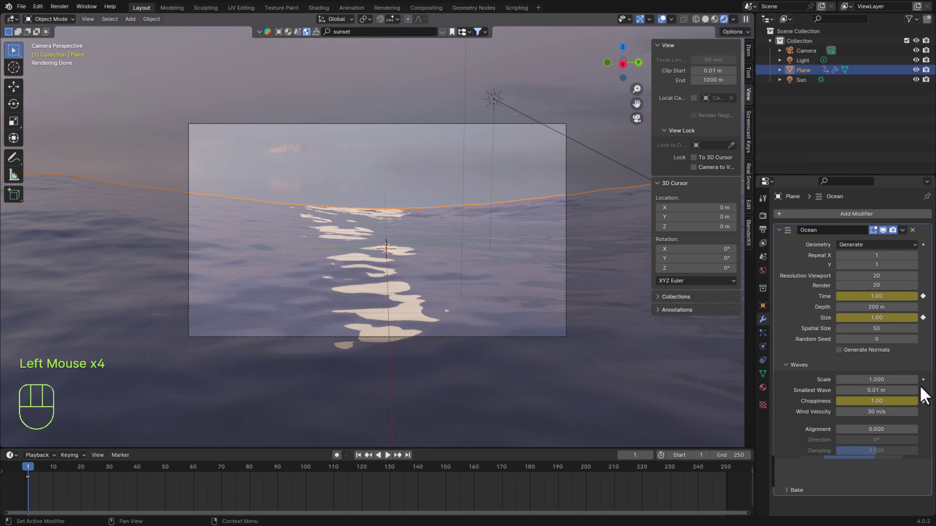
{"action": "left_click", "coordinate": [923, 380]}
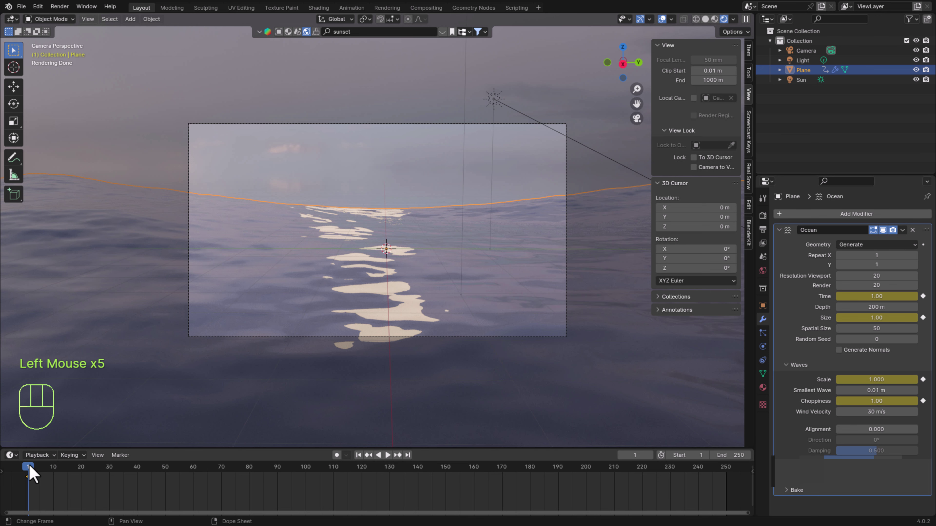
- At frame 200, set the Ocean modifier's Time to 2.13, Size to 0.53, Choppiness to 4.00 and wave Scale to 2.100
{"action": "left_click_drag", "start_coordinate": [28, 477], "coordinate": [586, 447]}
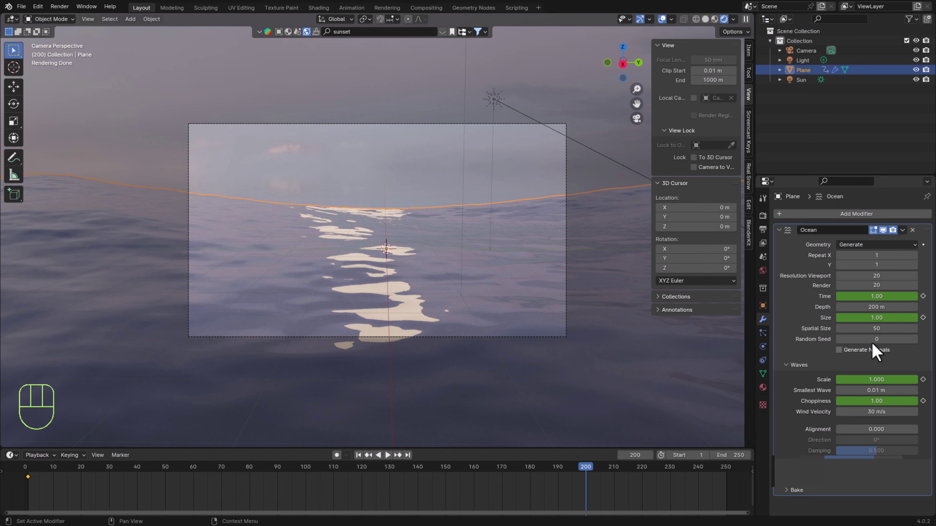
{"action": "left_click_drag", "start_coordinate": [867, 298], "coordinate": [904, 298]}
{"action": "left_click_drag", "start_coordinate": [851, 317], "coordinate": [830, 317]}
{"action": "left_click_drag", "start_coordinate": [847, 401], "coordinate": [904, 401]}
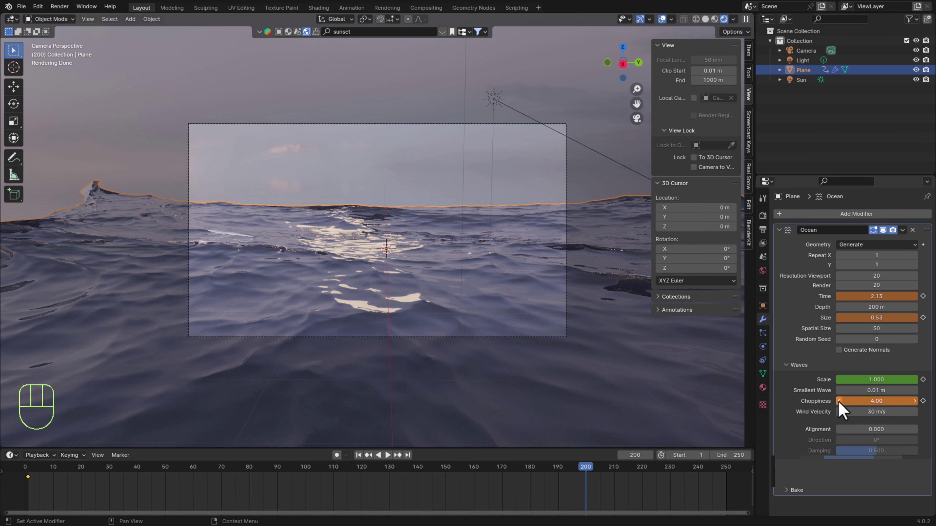
{"action": "left_click_drag", "start_coordinate": [856, 380], "coordinate": [892, 380]}
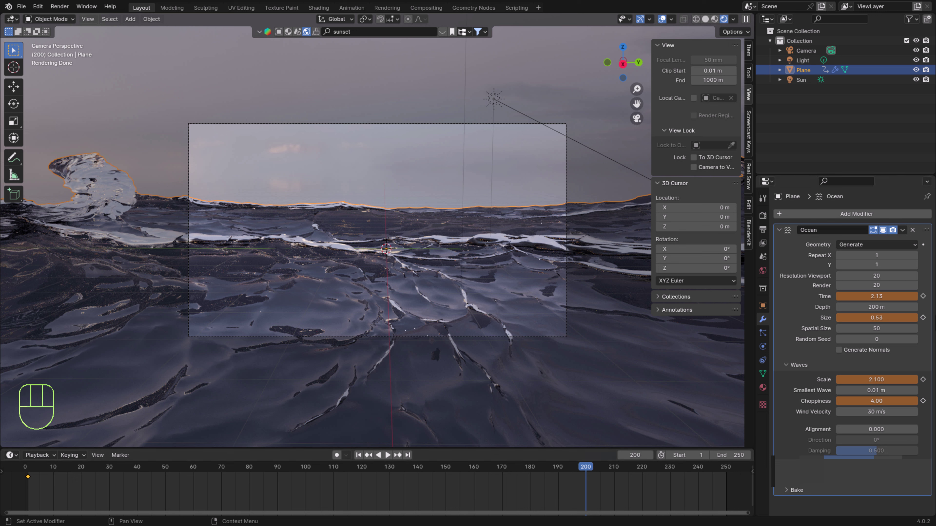
- Keyframe the Ocean modifier's changed Time, Size, Scale and Choppiness values at frame 200
{"action": "left_click", "coordinate": [923, 296]}
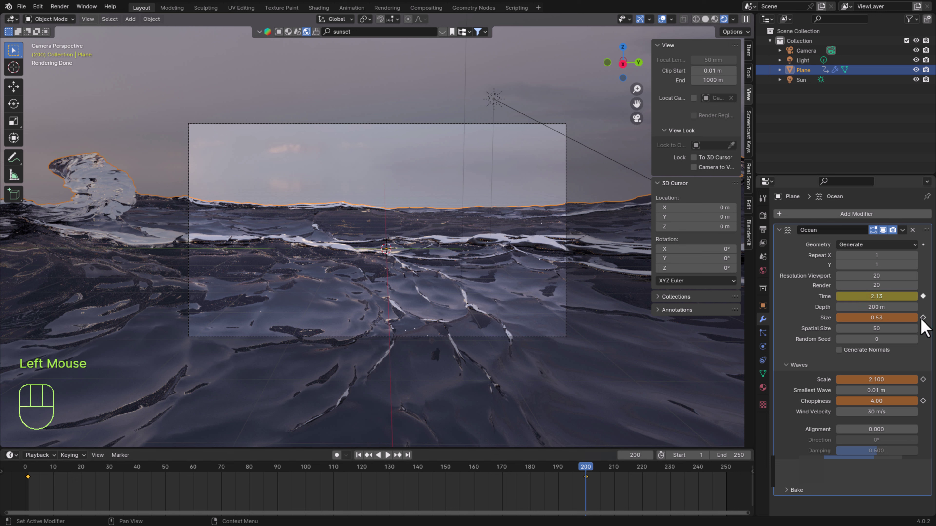
{"action": "left_click", "coordinate": [923, 318]}
{"action": "left_click", "coordinate": [923, 380]}
{"action": "left_click", "coordinate": [923, 401]}
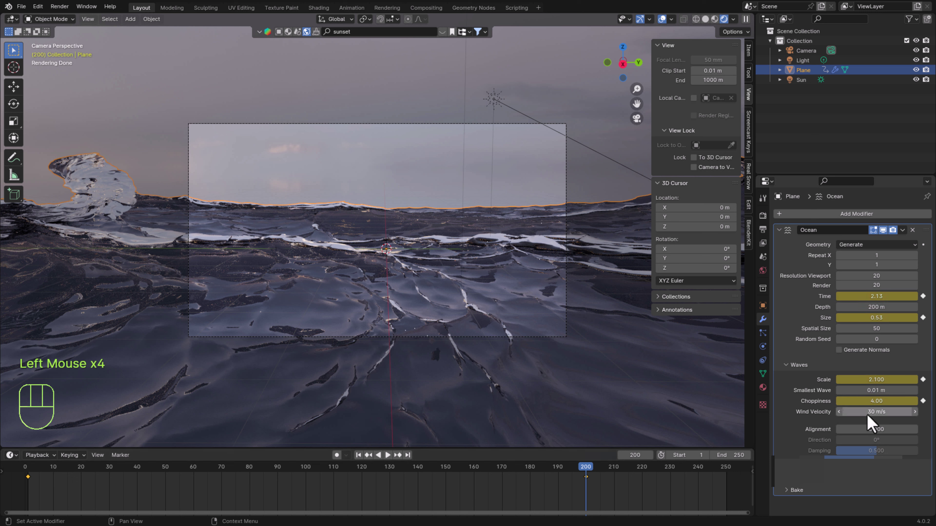
- Play back the wave animation from its beginning and return to the start of the timeline
{"action": "left_click_drag", "start_coordinate": [583, 468], "coordinate": [16, 457]}
{"action": "key", "text": "space"}
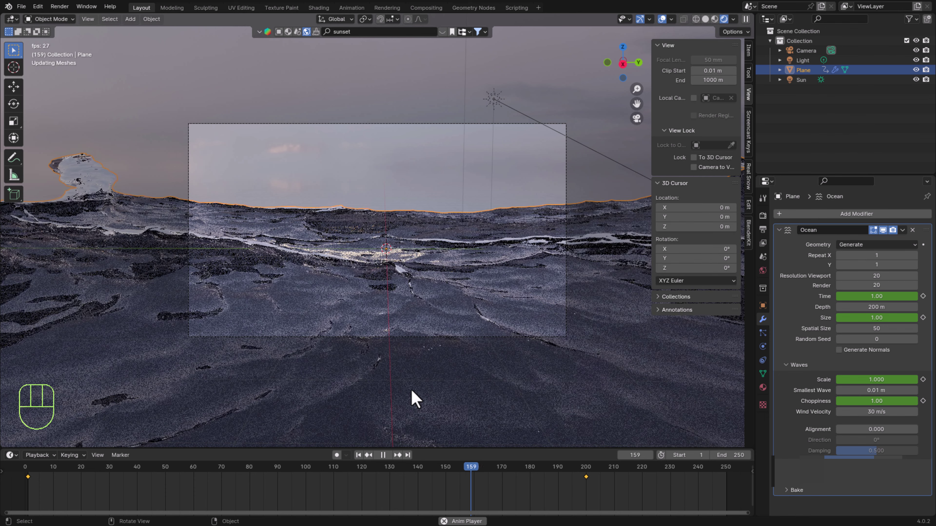
{"action": "key", "text": "space"}
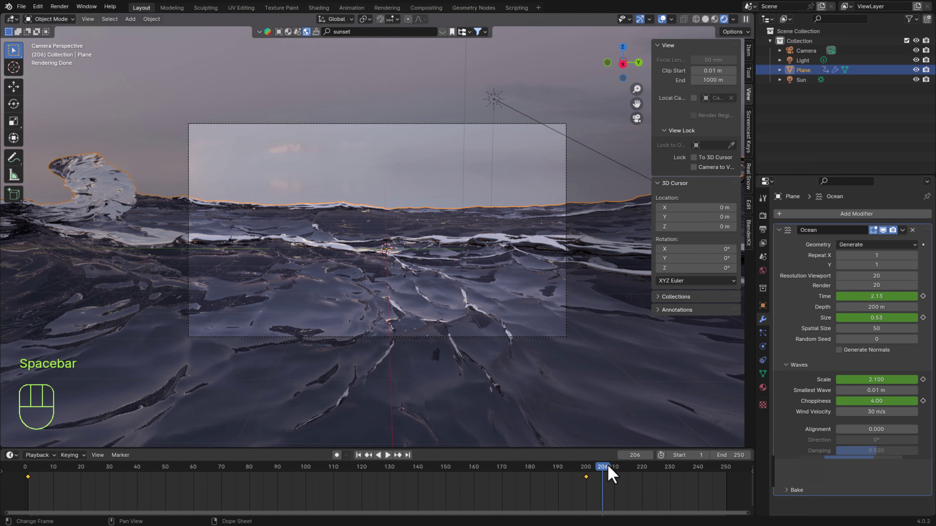
{"action": "left_click_drag", "start_coordinate": [607, 474], "coordinate": [25, 495]}
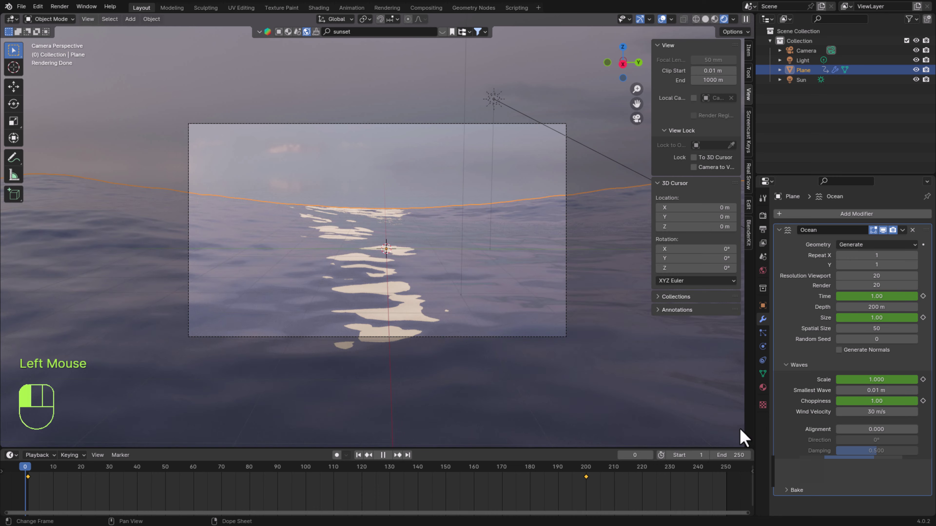
- Move the keyframes at frame 200 to frame 80, go to frame 200 and preview the animation
{"action": "left_click_drag", "start_coordinate": [16, 436], "coordinate": [449, 479]}
{"action": "left_click_drag", "start_coordinate": [262, 483], "coordinate": [584, 468]}
{"action": "key", "text": "space"}
{"action": "key", "text": "space"}
- At frame 200, set the ocean's wave Scale to 2.900, Choppiness to 1.90, Time to 2.52 and Size to 0.56
{"action": "left_click_drag", "start_coordinate": [873, 379], "coordinate": [887, 380]}
{"action": "left_click_drag", "start_coordinate": [876, 401], "coordinate": [839, 401]}
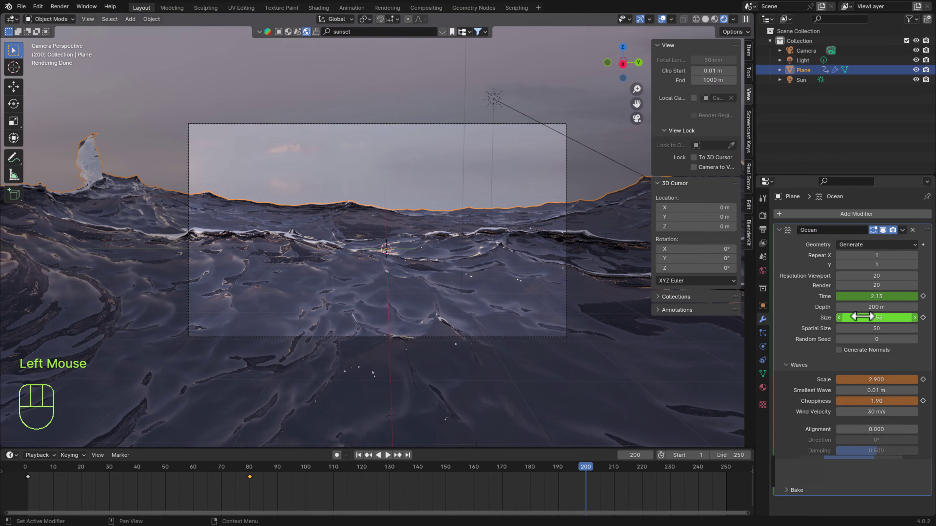
{"action": "left_click_drag", "start_coordinate": [869, 299], "coordinate": [882, 318]}
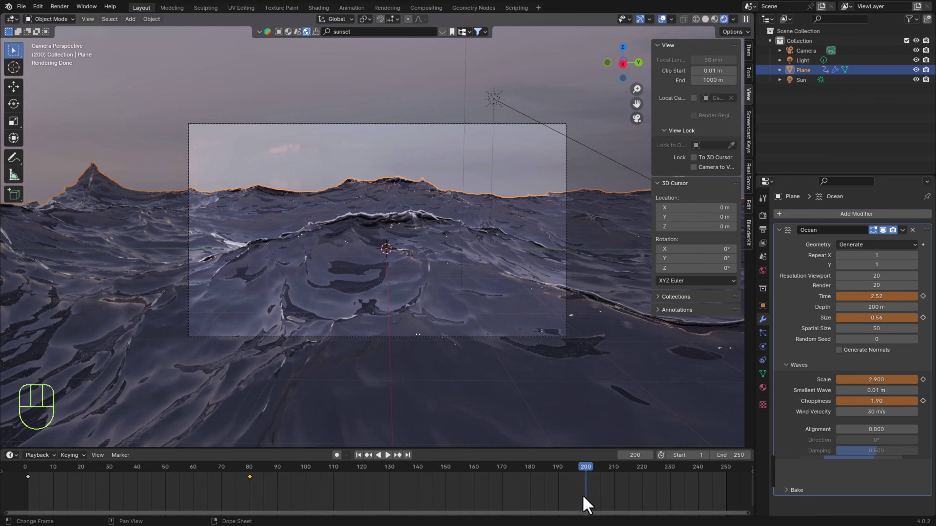
- Keyframe the new Ocean modifier values at frame 200 and play the animation from the start
{"action": "left_click", "coordinate": [923, 296]}
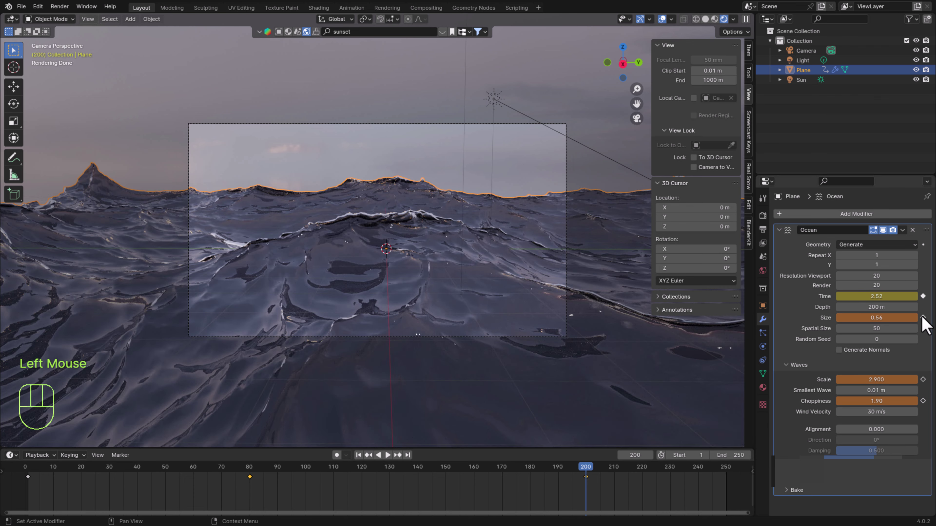
{"action": "left_click", "coordinate": [923, 317]}
{"action": "left_click", "coordinate": [923, 380]}
{"action": "left_click_drag", "start_coordinate": [557, 465], "coordinate": [25, 464]}
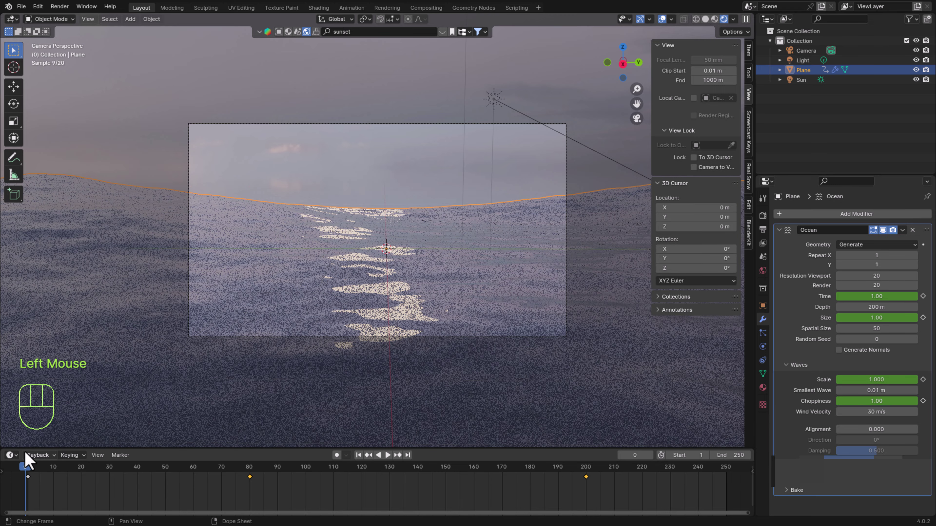
{"action": "key", "text": "space"}
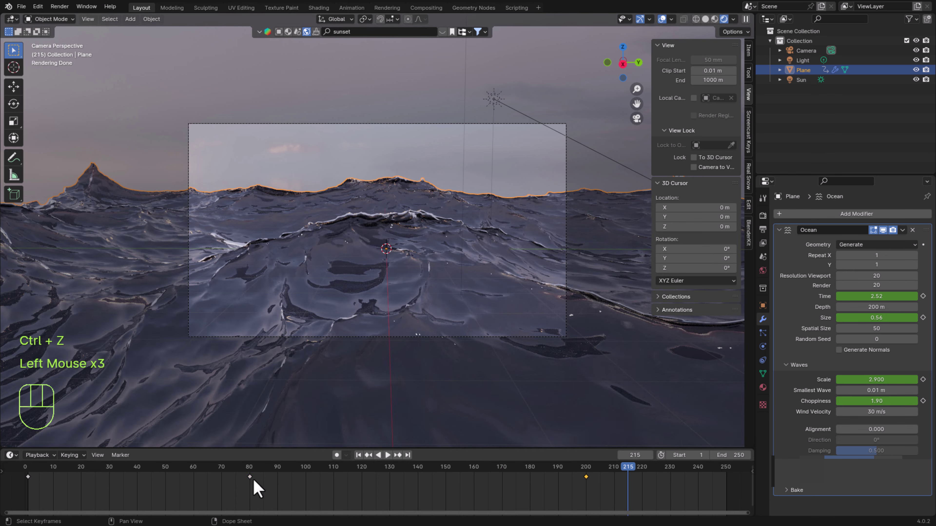
- Retime the ocean keyframes, moving the set at frame 80 to frame 93 and the set at frame 200 to frame 160
{"action": "left_click_drag", "start_coordinate": [250, 478], "coordinate": [311, 483]}
{"action": "left_click", "coordinate": [586, 477]}
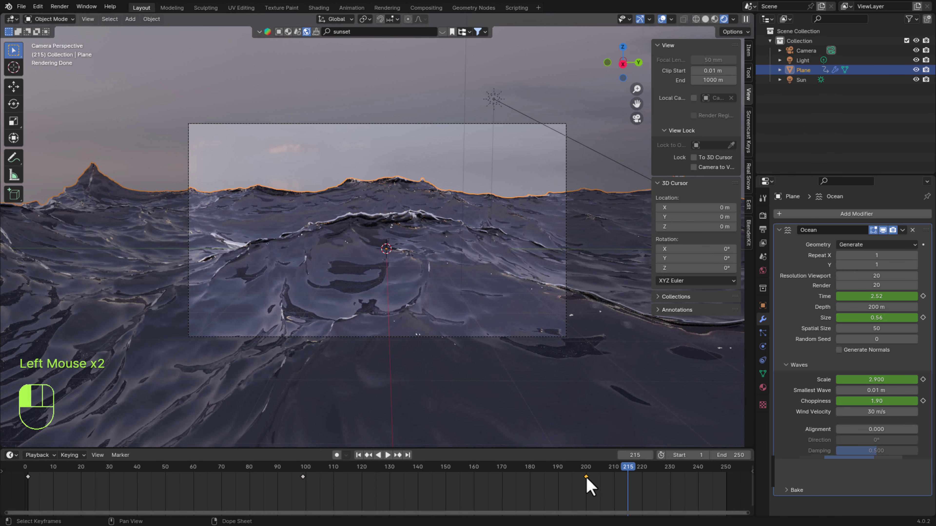
{"action": "left_click_drag", "start_coordinate": [587, 478], "coordinate": [474, 476]}
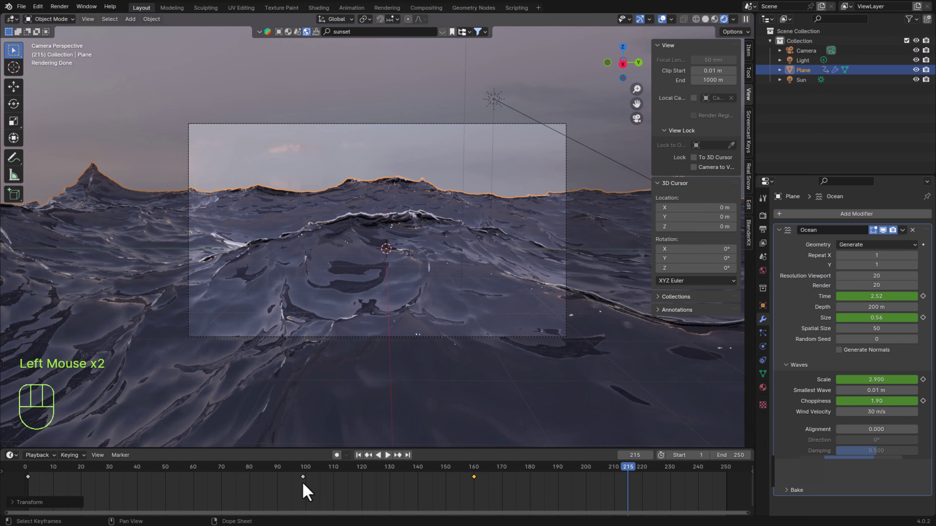
{"action": "left_click_drag", "start_coordinate": [302, 477], "coordinate": [284, 478]}
- Duplicate the keyframes at frame 93 to about frame 214 and play back the animation
{"action": "left_click", "coordinate": [287, 479]}
{"action": "key", "text": "shift+d"}
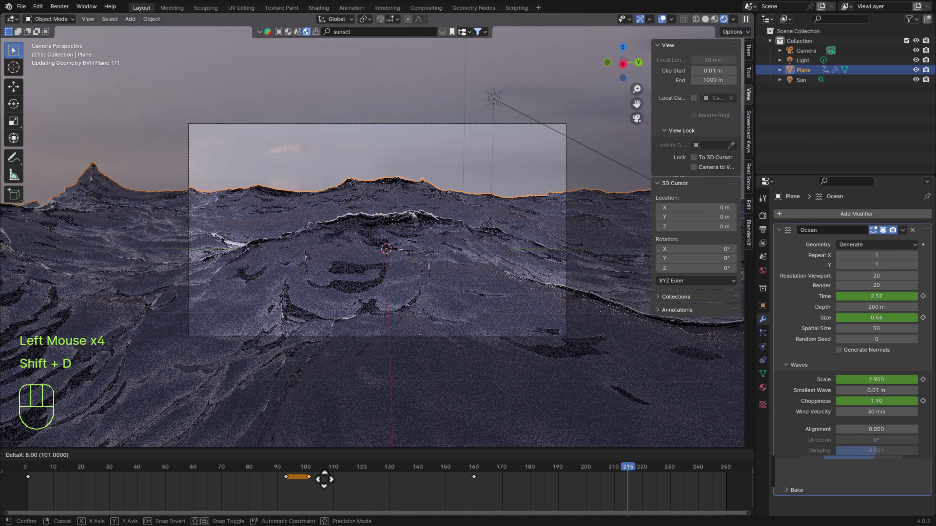
{"action": "left_click", "coordinate": [627, 483]}
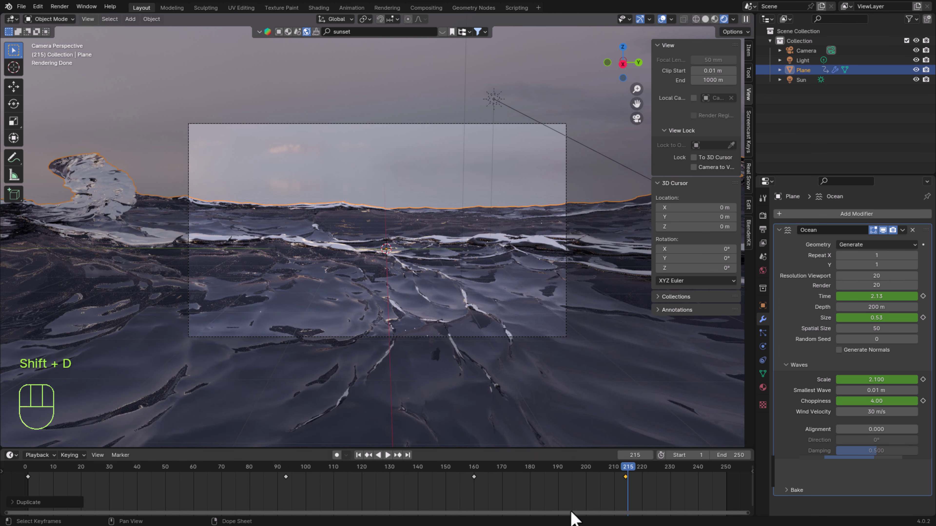
{"action": "left_click", "coordinate": [631, 472]}
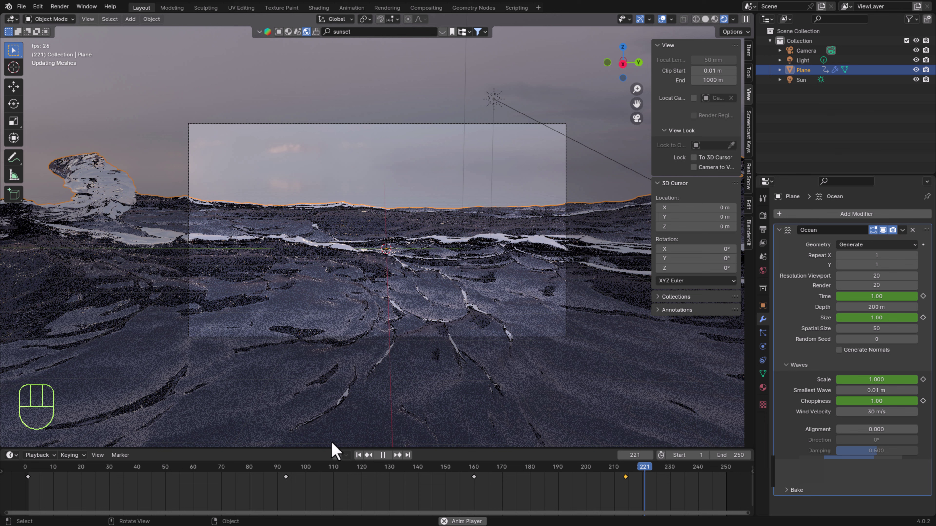
{"action": "key", "text": "space"}
- Go to frame 154 and switch the timeline area to the Graph Editor
{"action": "left_click", "coordinate": [457, 479]}
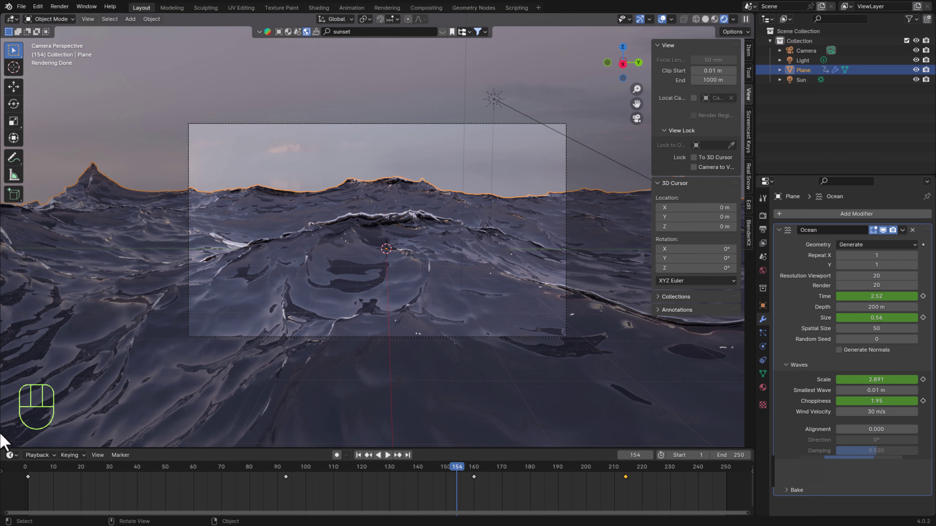
{"action": "left_click", "coordinate": [11, 455]}
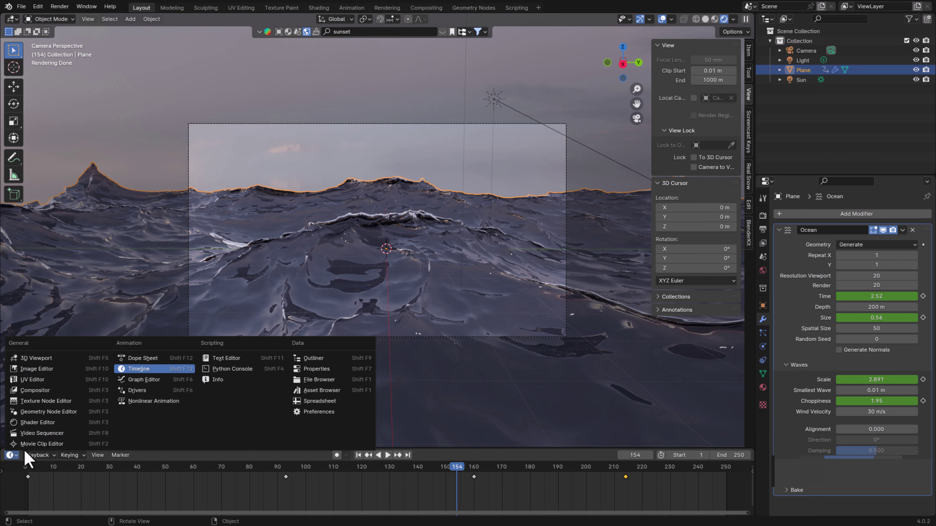
{"action": "left_click", "coordinate": [143, 379]}
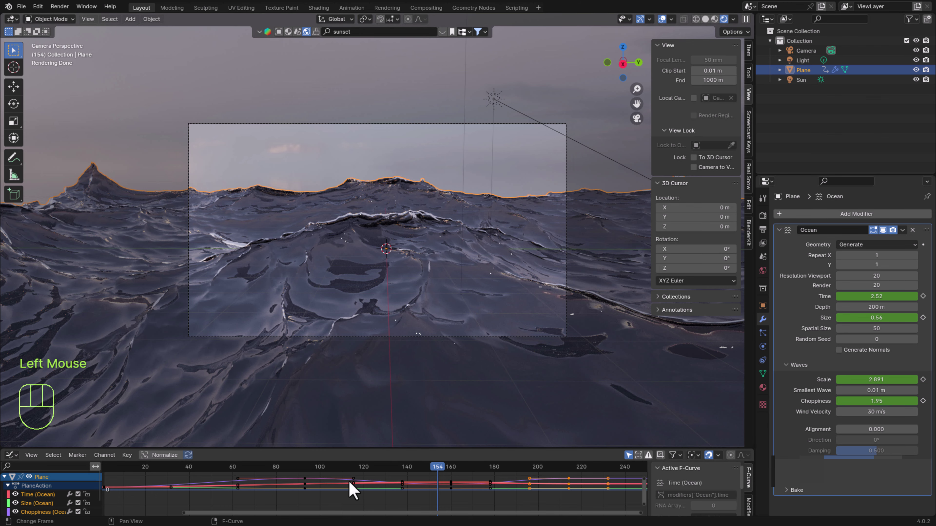
- Enlarge the Graph Editor area and set the interpolation of all the plane's ocean keyframes to Linear
{"action": "left_click_drag", "start_coordinate": [228, 449], "coordinate": [206, 403]}
{"action": "key", "text": "a"}
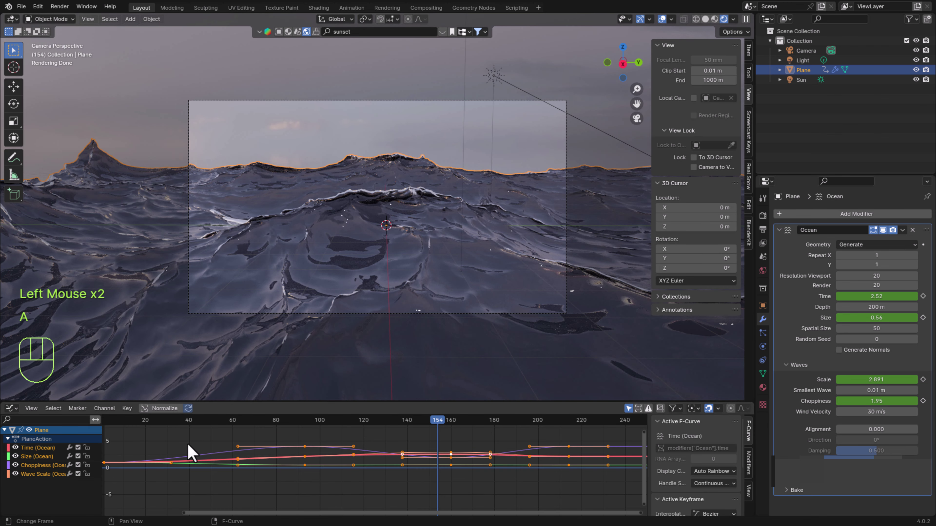
{"action": "key", "text": "t"}
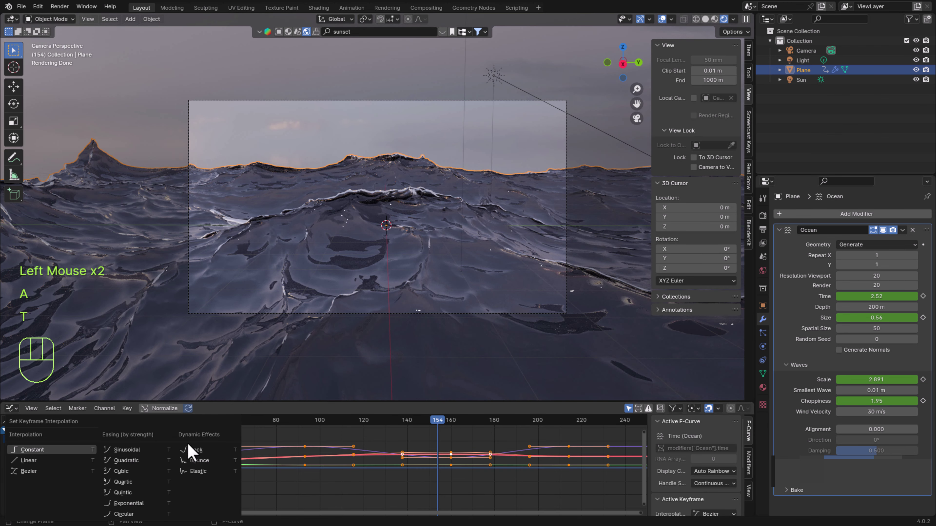
{"action": "left_click", "coordinate": [44, 462]}
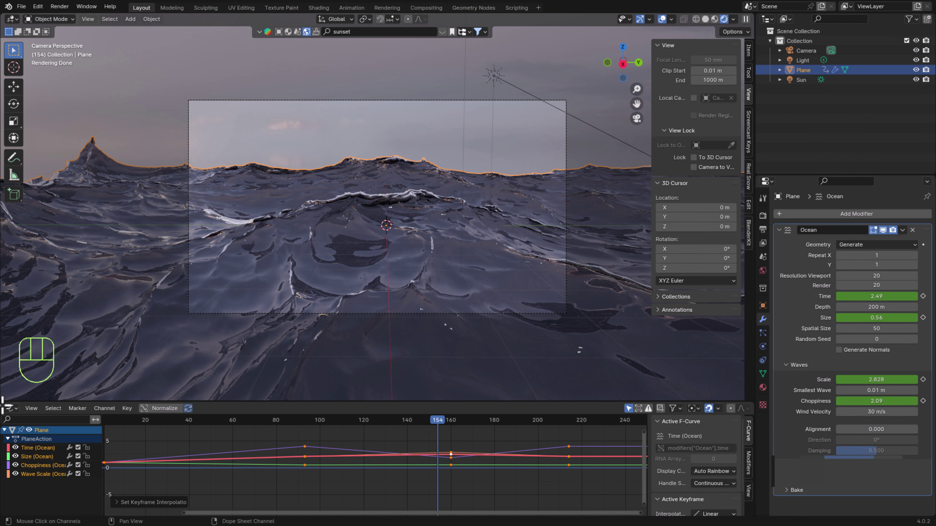
- Switch the Graph Editor area back to the Timeline and play the animation from the start
{"action": "left_click", "coordinate": [11, 408]}
{"action": "left_click", "coordinate": [156, 328]}
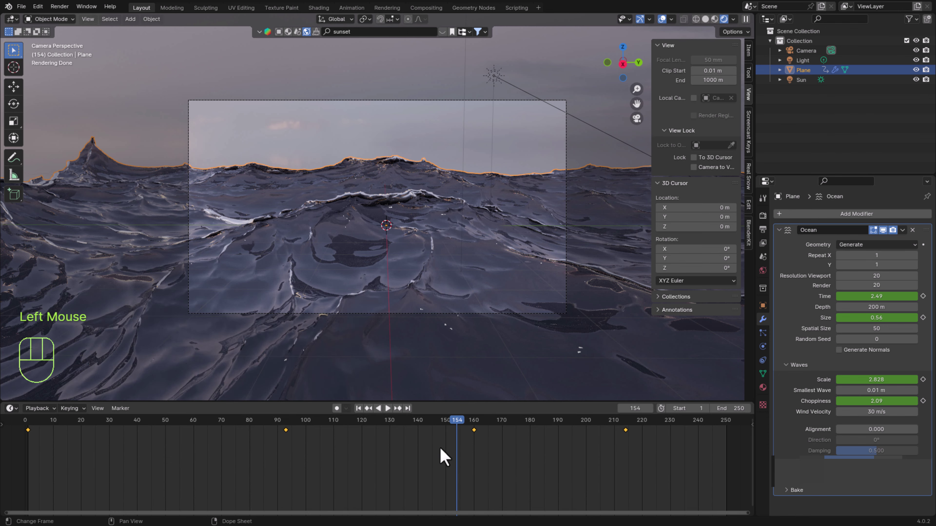
{"action": "left_click", "coordinate": [358, 408]}
{"action": "key", "text": "space"}
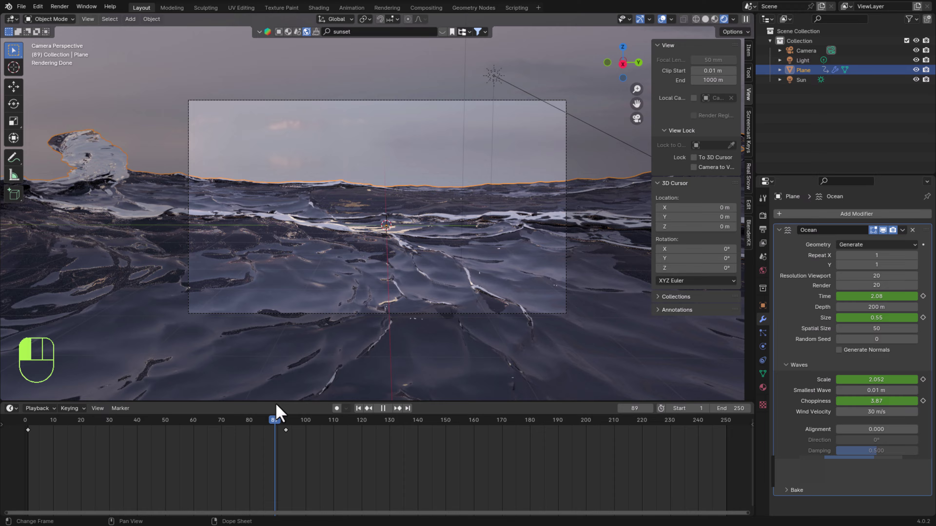
- At frame 180, keyframe the Ocean modifier's Time at 2.48 and a reduced Choppiness
{"action": "left_click_drag", "start_coordinate": [275, 403], "coordinate": [529, 409]}
{"action": "mouse_move", "coordinate": [876, 296]}
{"action": "left_mouse_down"}
{"action": "mouse_move", "coordinate": [888, 296]}
{"action": "mouse_move", "coordinate": [862, 297]}
{"action": "left_mouse_up"}
{"action": "left_click", "coordinate": [923, 296]}
{"action": "key", "text": "ctrl+z"}
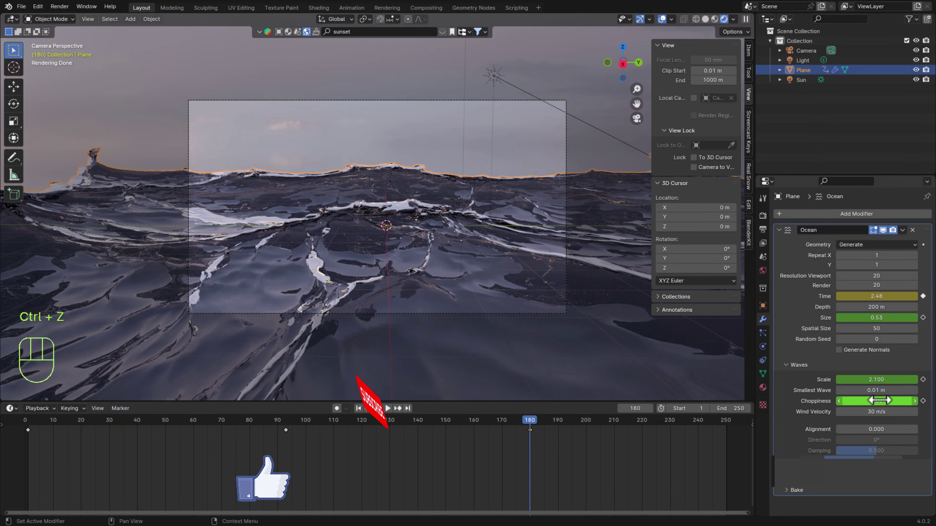
{"action": "left_click_drag", "start_coordinate": [885, 401], "coordinate": [847, 401]}
{"action": "left_click", "coordinate": [923, 401]}
- Play back the animation and scrub back to frame 93 to check the wave motion
{"action": "key", "text": "space"}
{"action": "left_click_drag", "start_coordinate": [361, 419], "coordinate": [317, 416]}
{"action": "left_click_drag", "start_coordinate": [317, 416], "coordinate": [286, 416]}
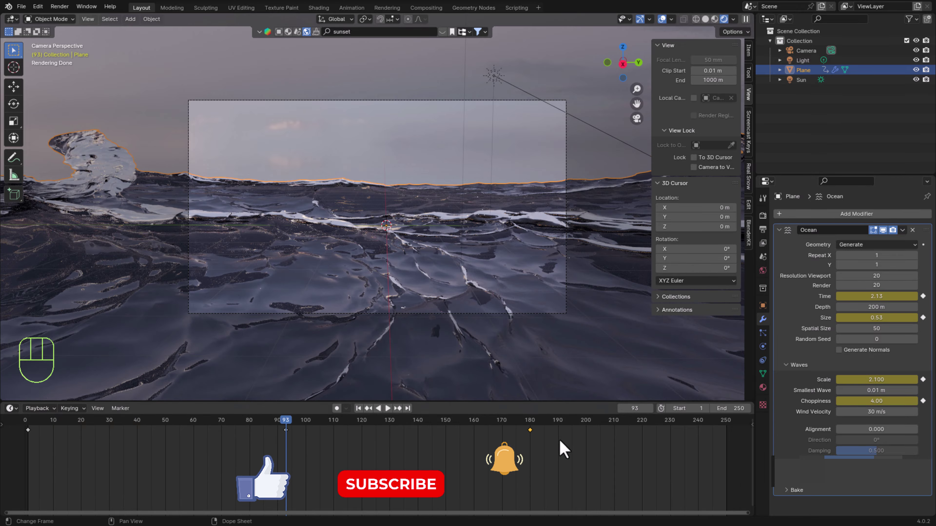